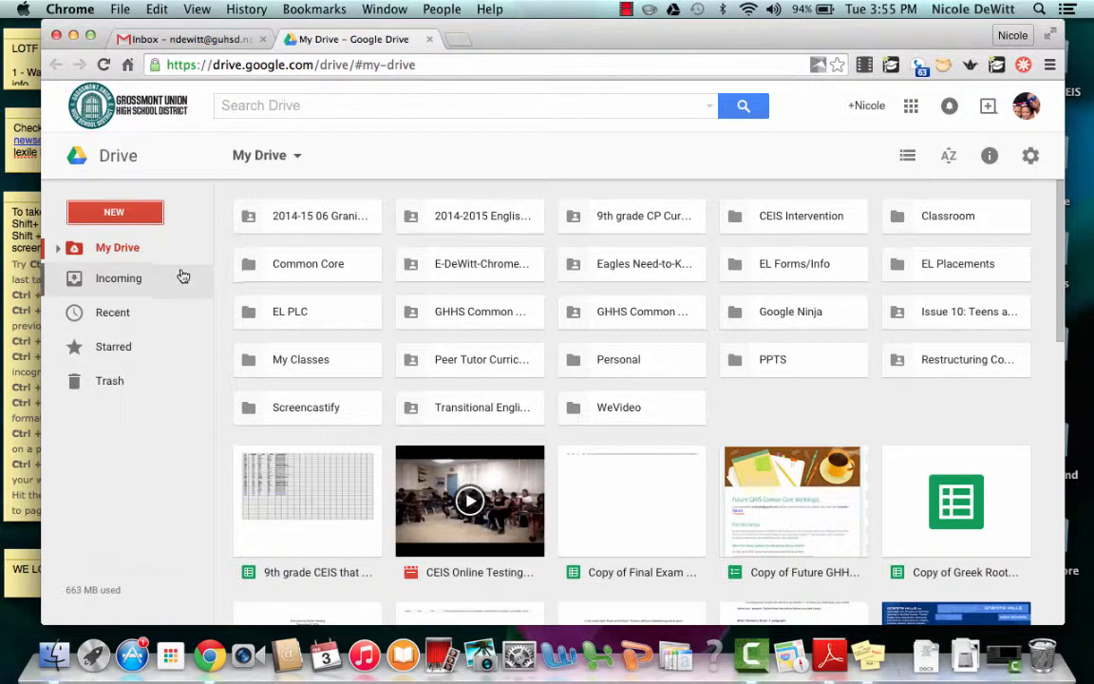
Create a new blank Google Docs document from My Drive
click(912, 108)
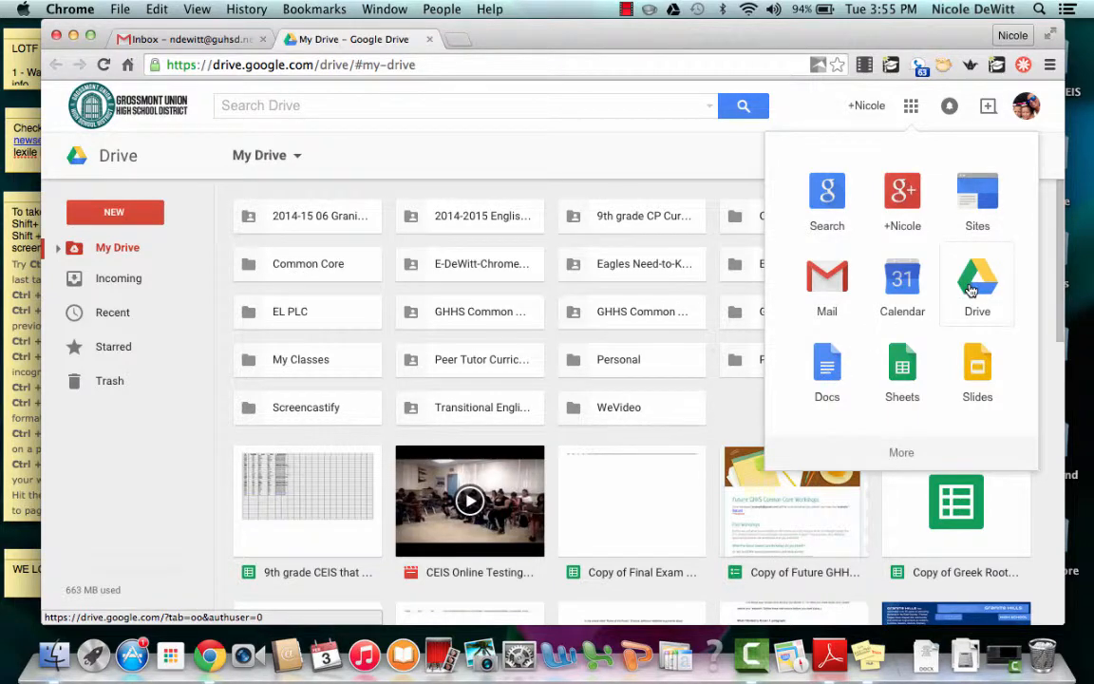
click(144, 215)
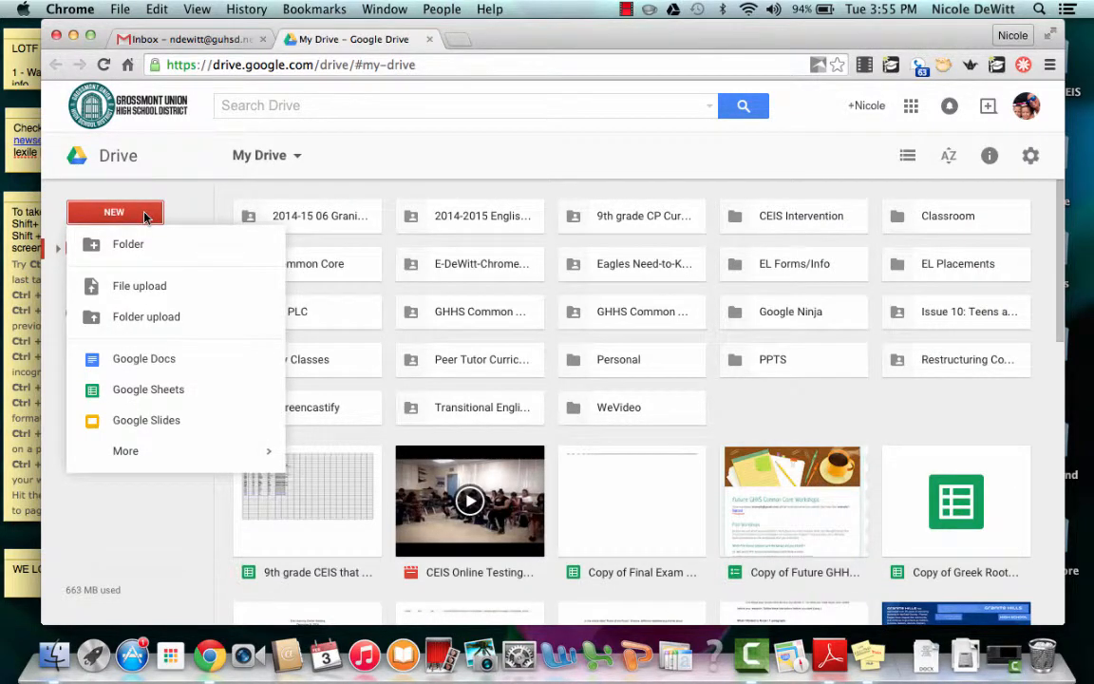
click(140, 364)
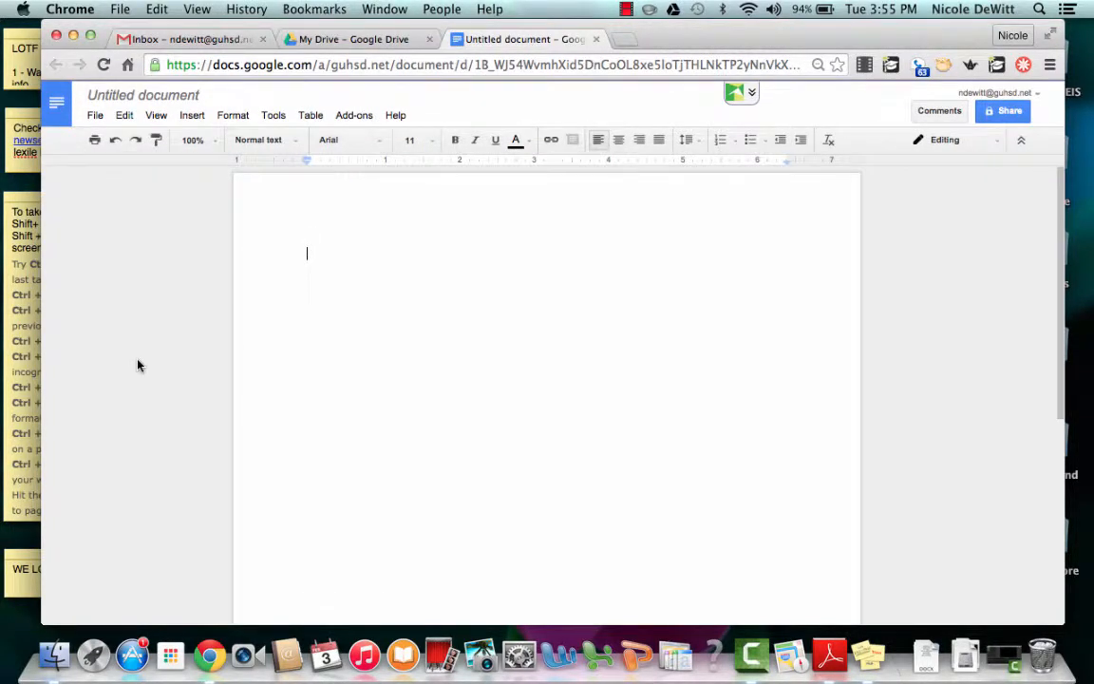
Rename the untitled document as "Document Name"
click(171, 100)
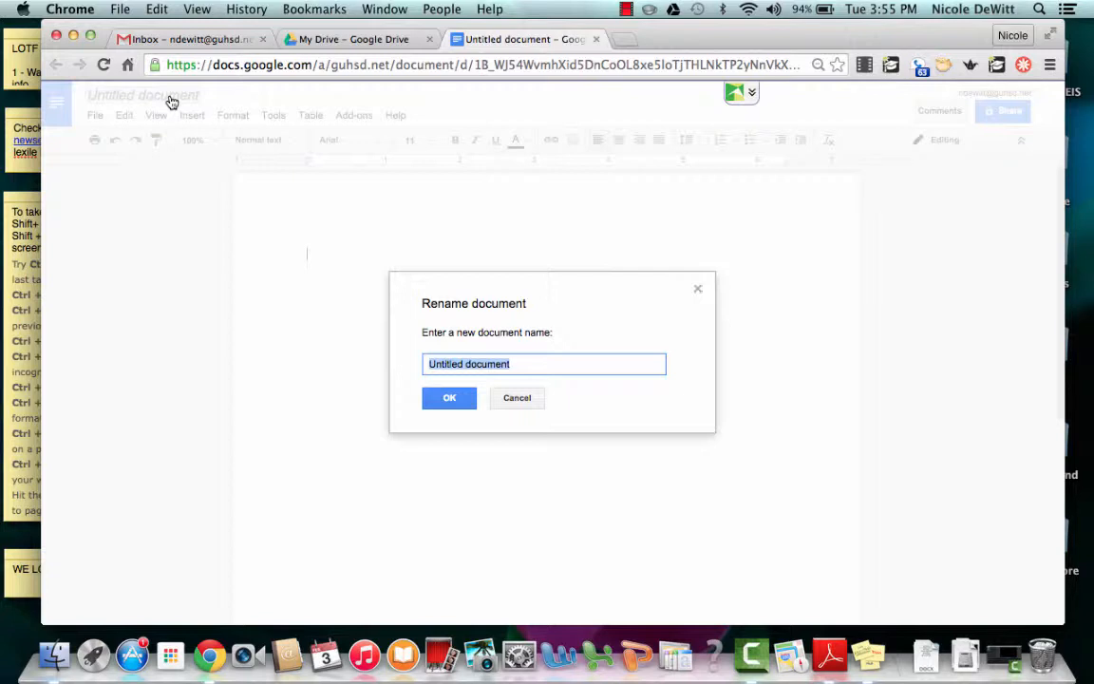
text(Document Name)
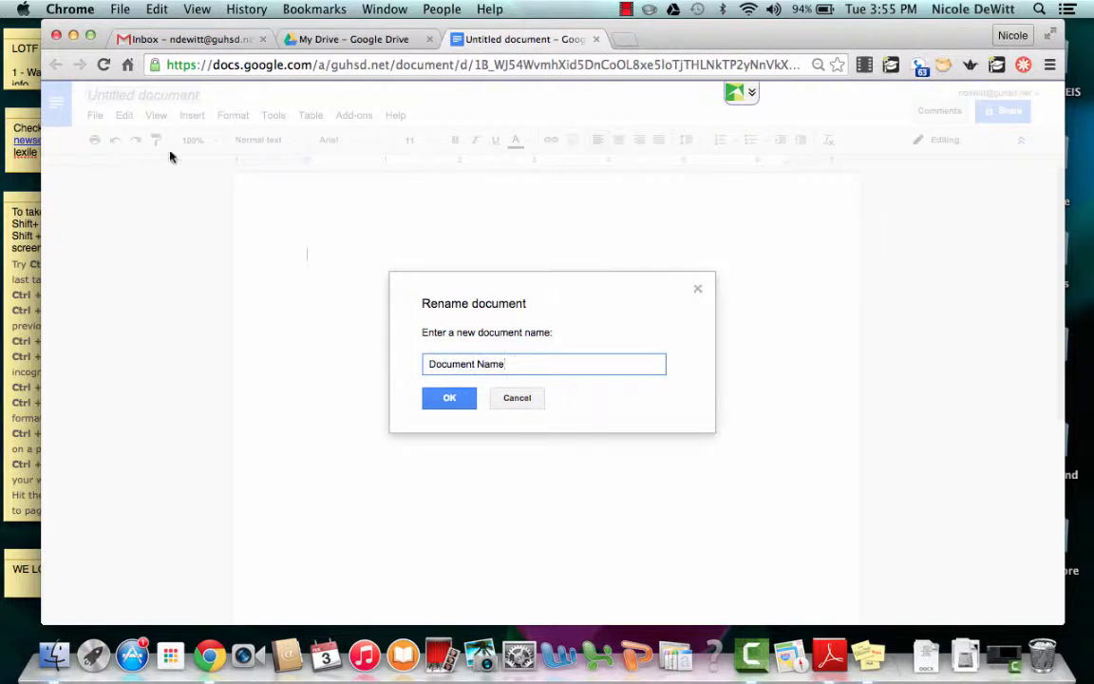
click(451, 399)
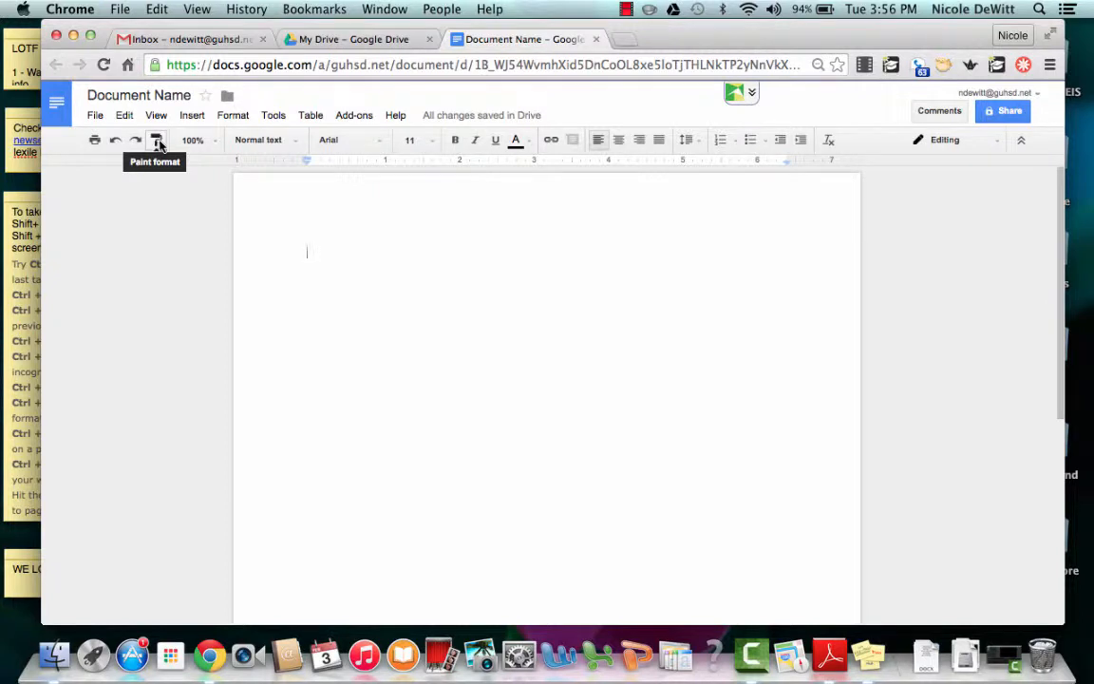
click(214, 145)
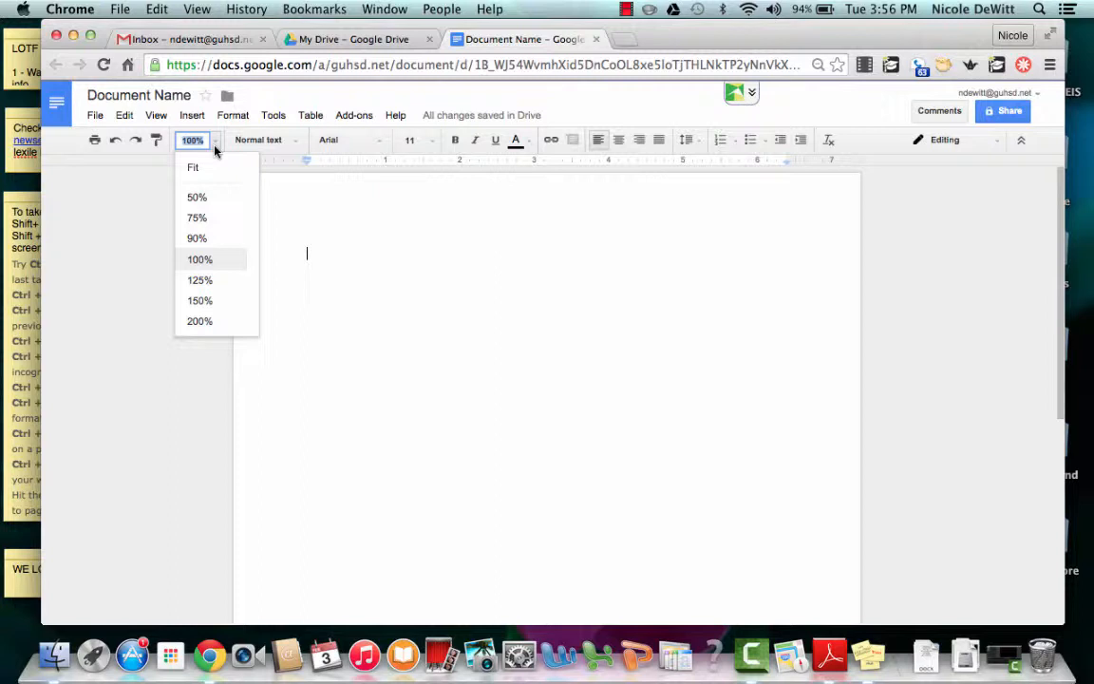
click(215, 147)
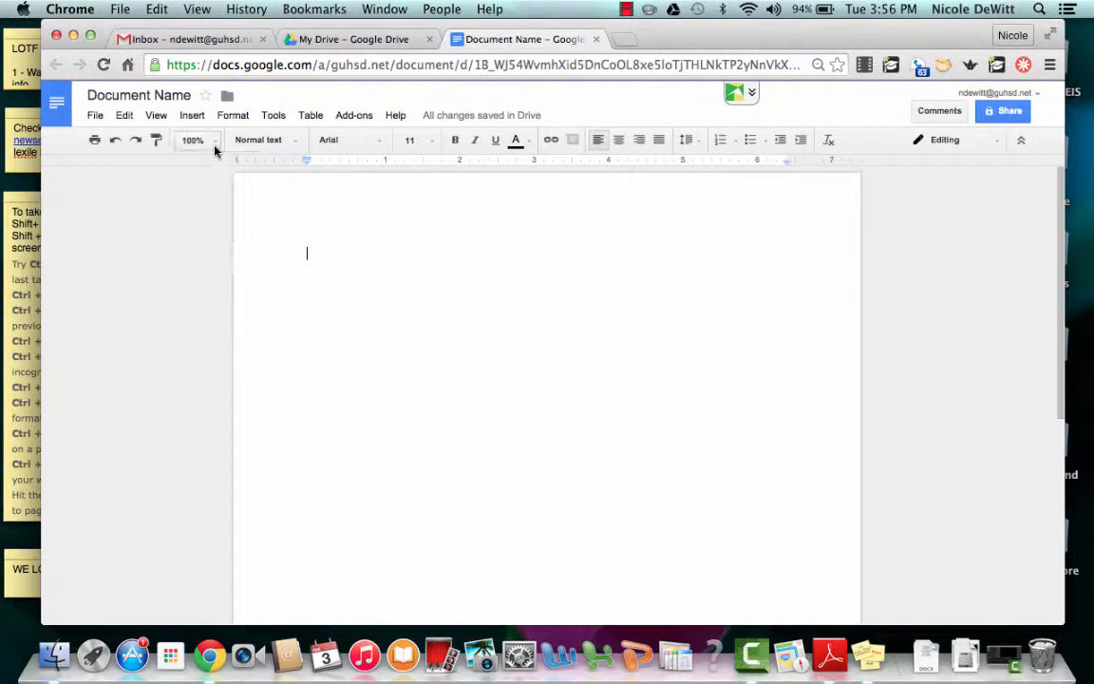
click(291, 143)
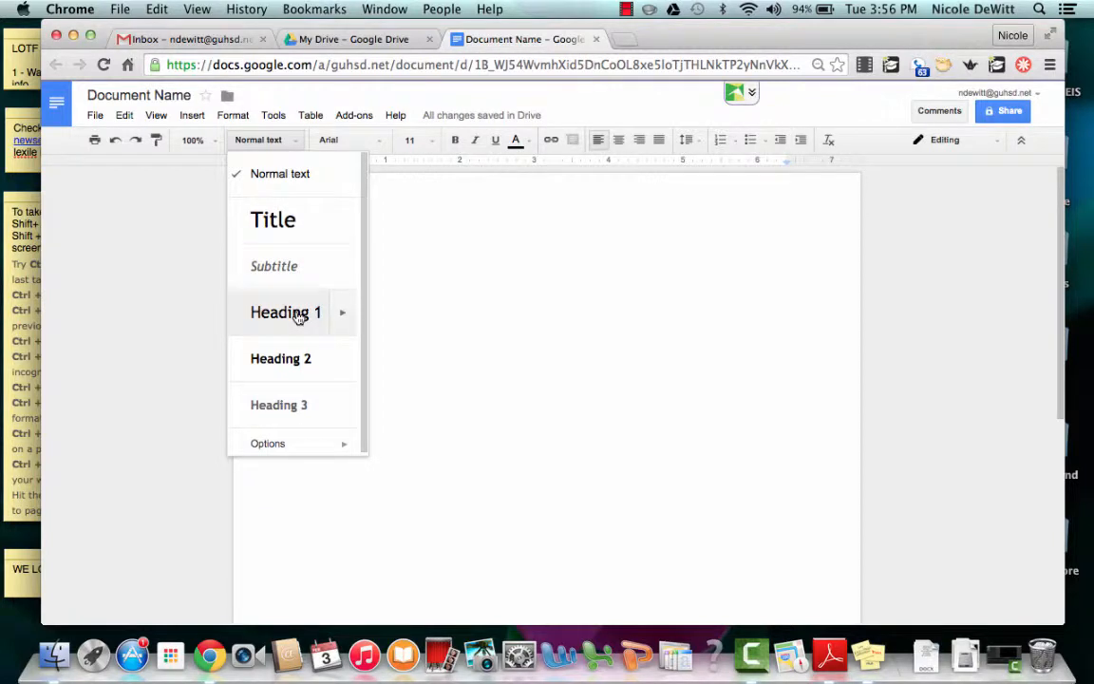
click(378, 147)
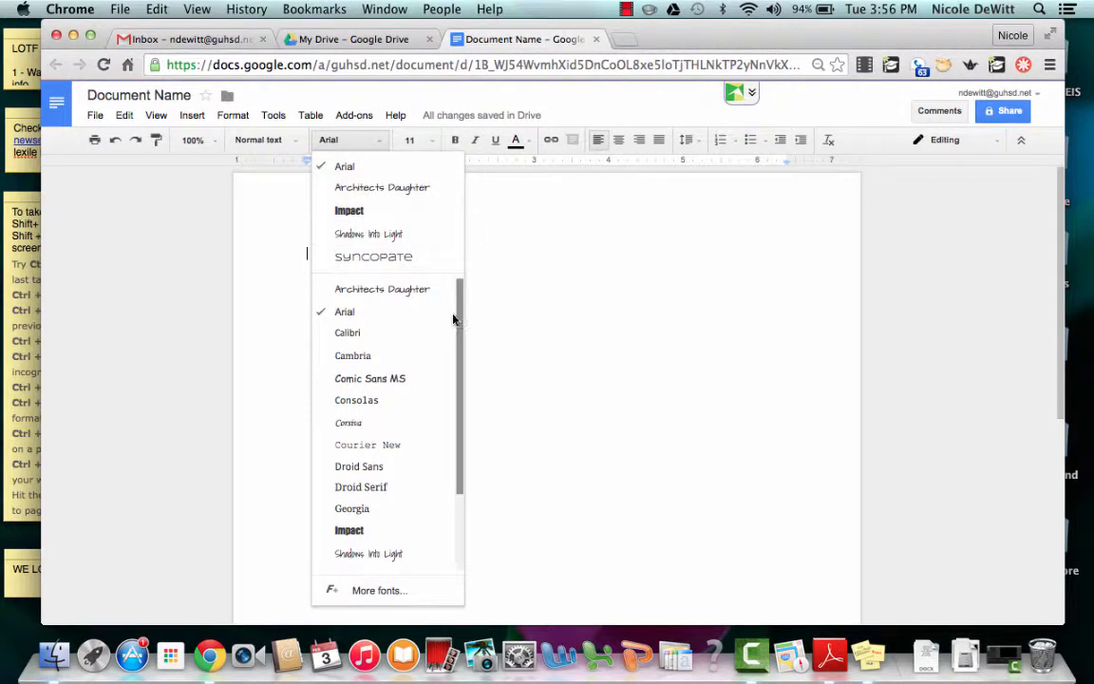
drag(456, 317, 466, 251)
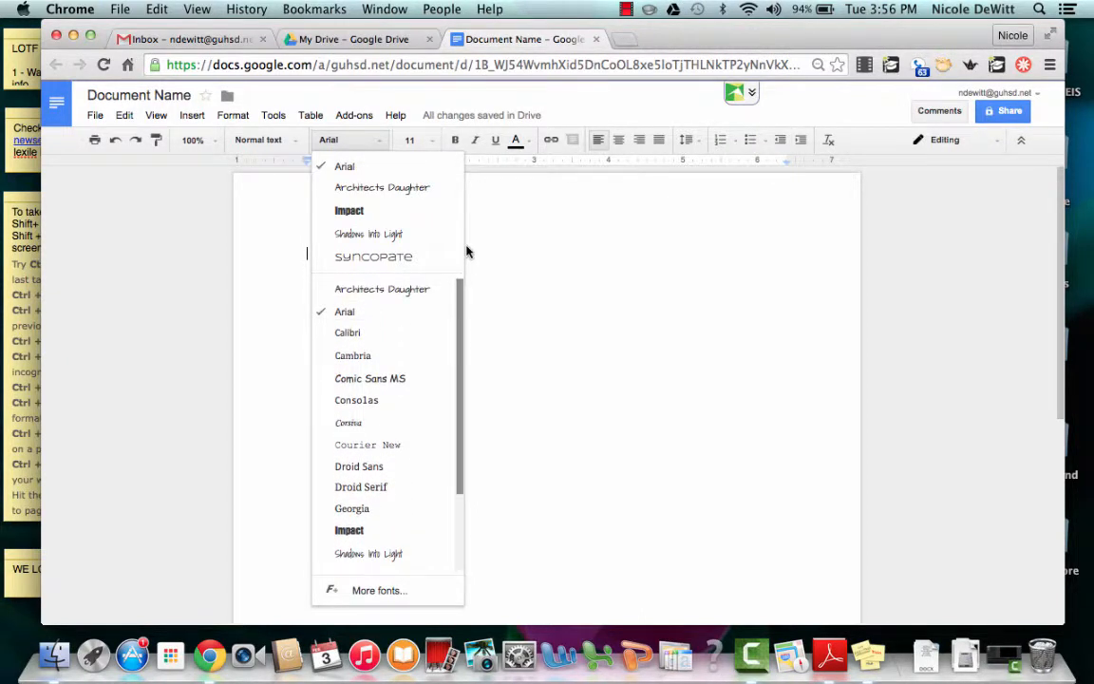
Set the font size of the empty document's text to 12, and change it to 10
click(434, 142)
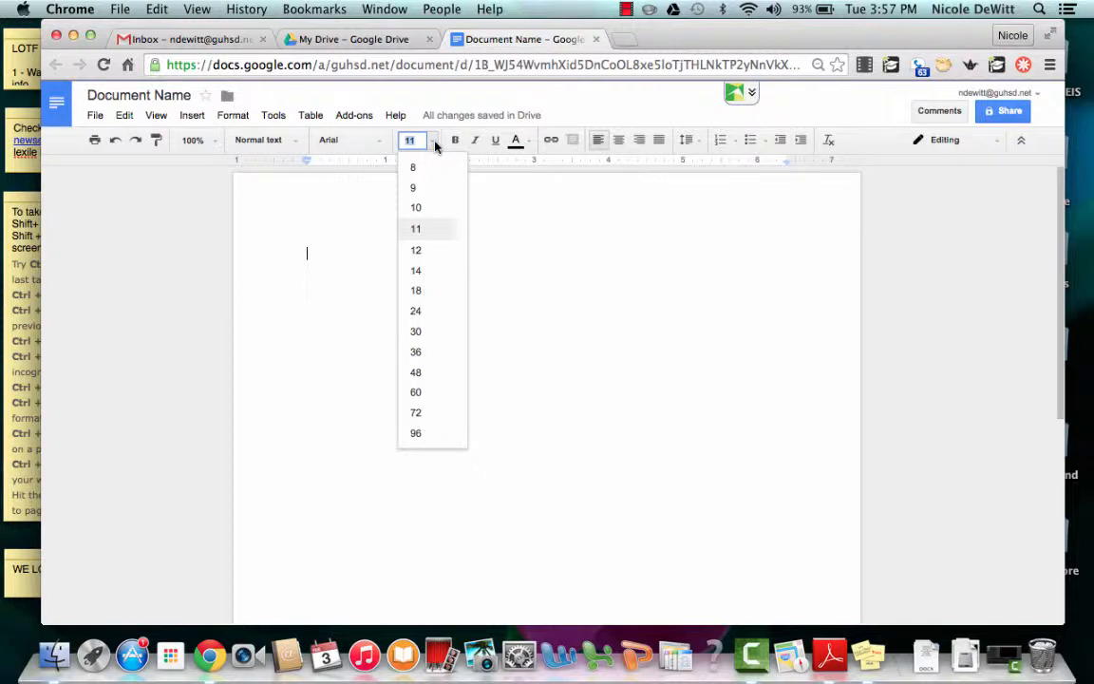
click(418, 250)
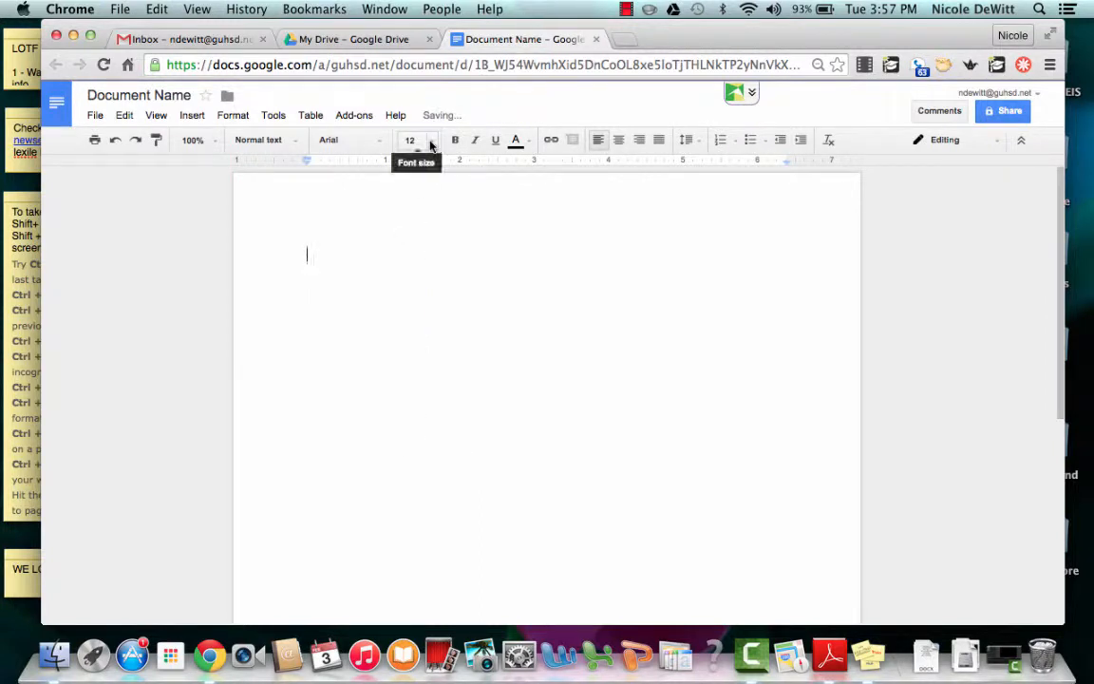
click(432, 143)
click(425, 206)
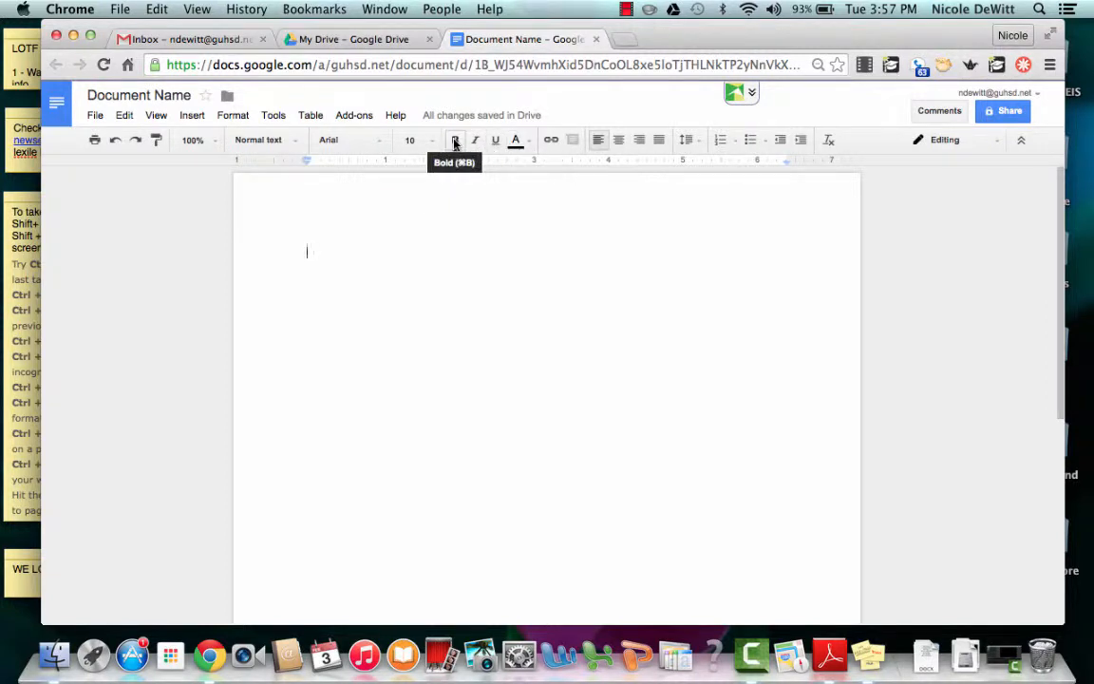
click(525, 144)
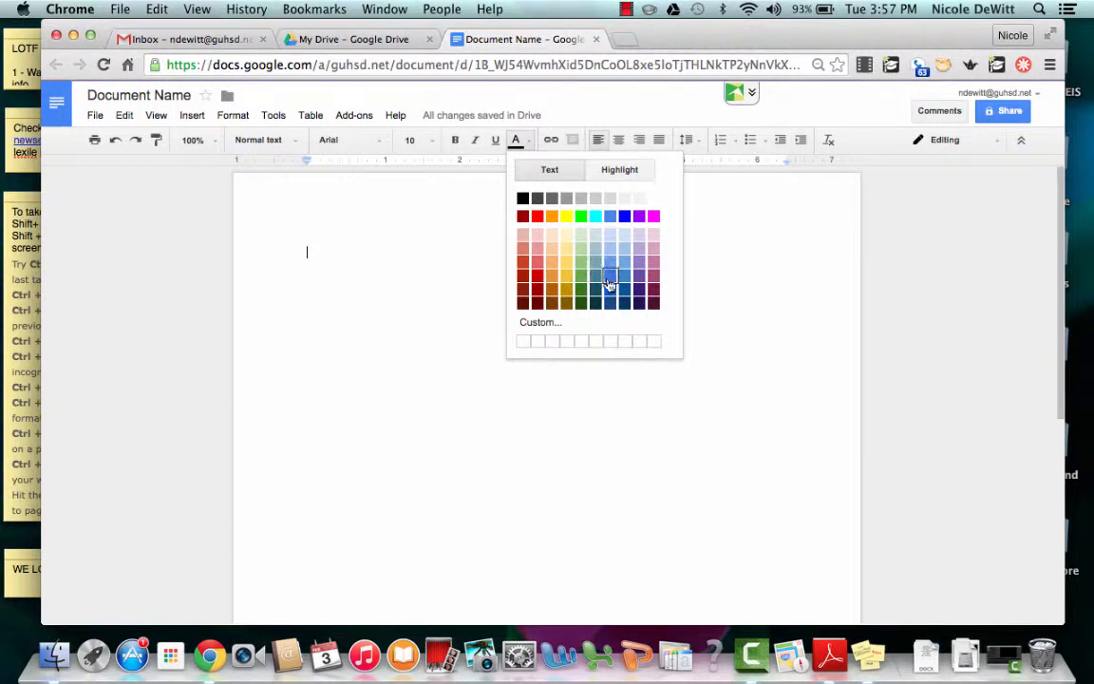
click(613, 170)
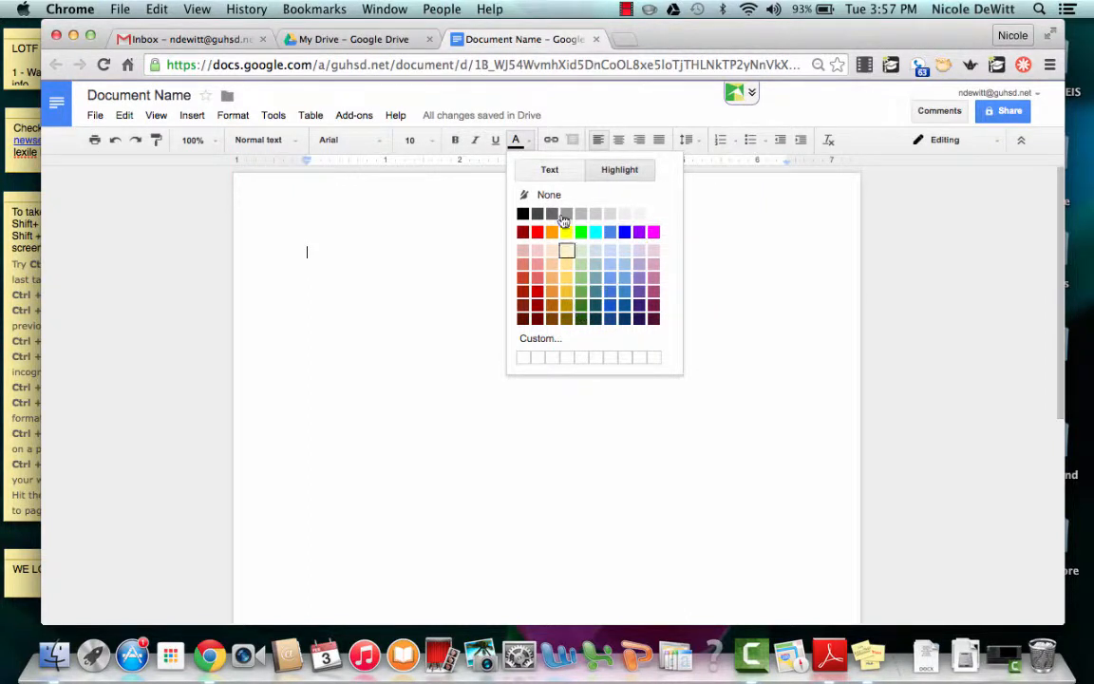
click(710, 219)
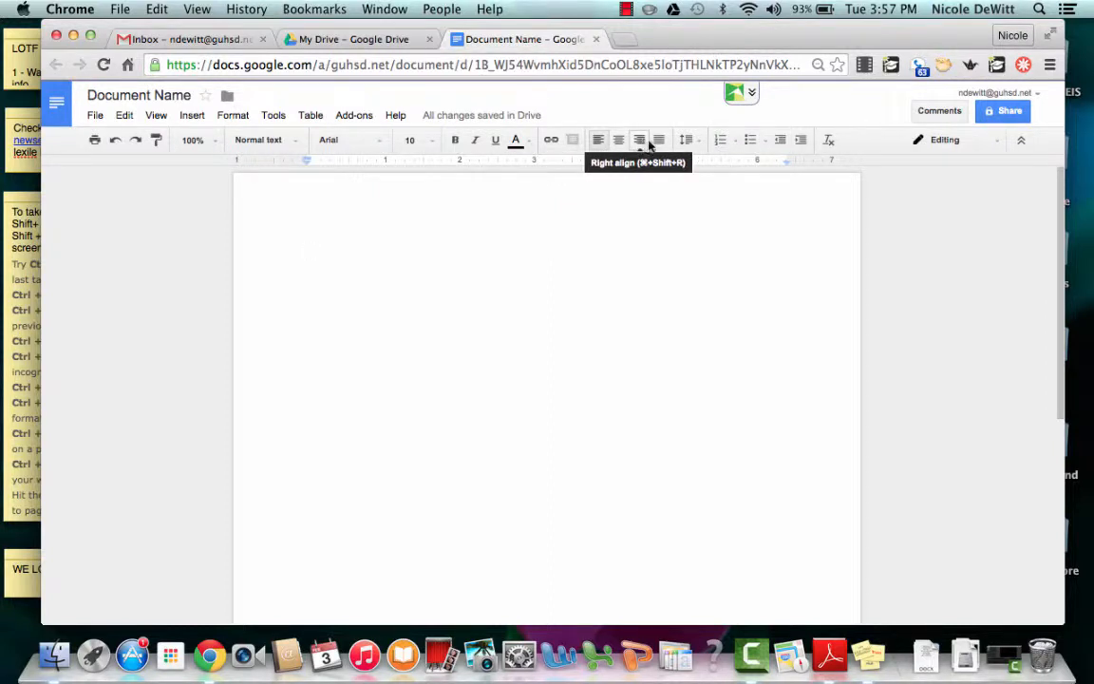
Set the document's line spacing to Double
click(699, 144)
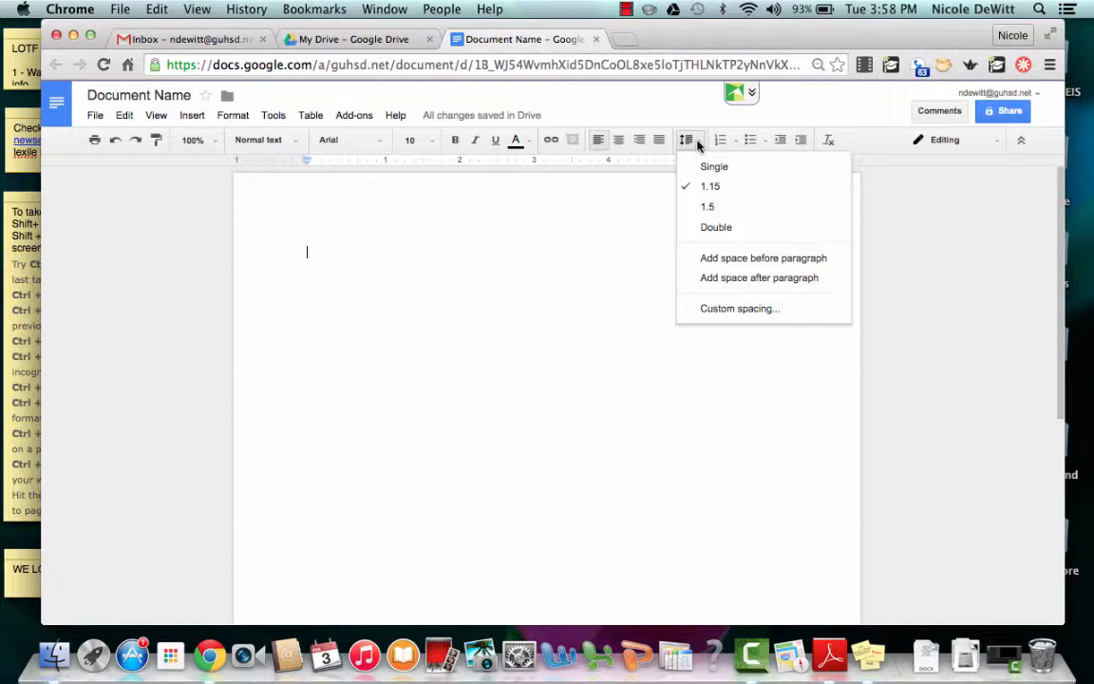
click(709, 228)
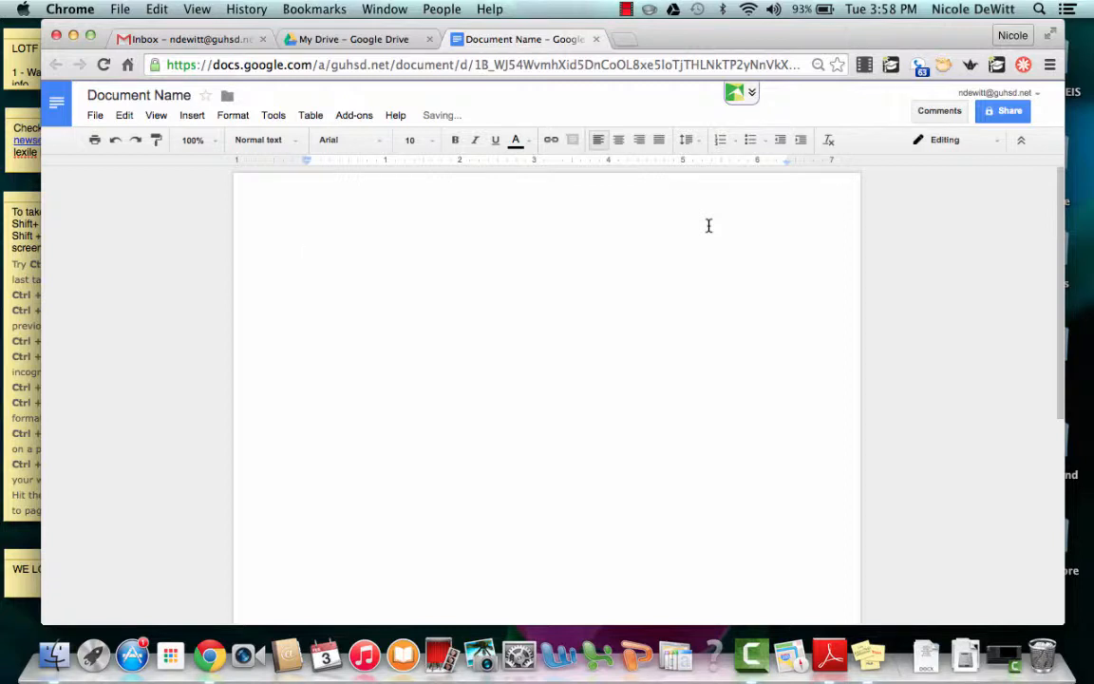
click(734, 142)
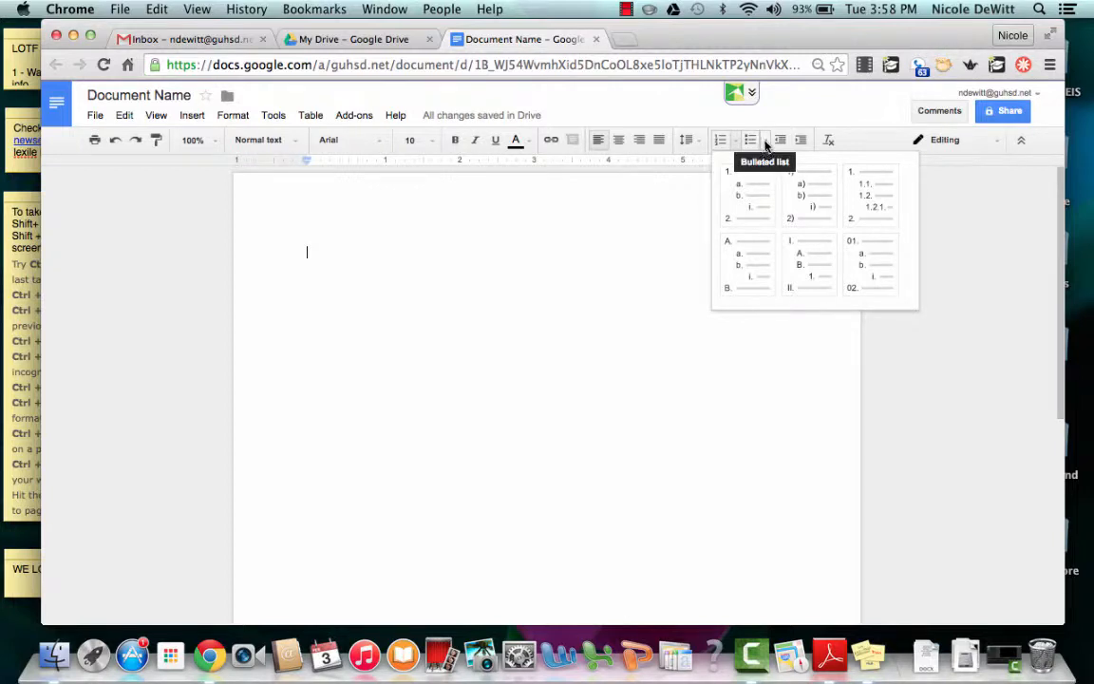
click(767, 143)
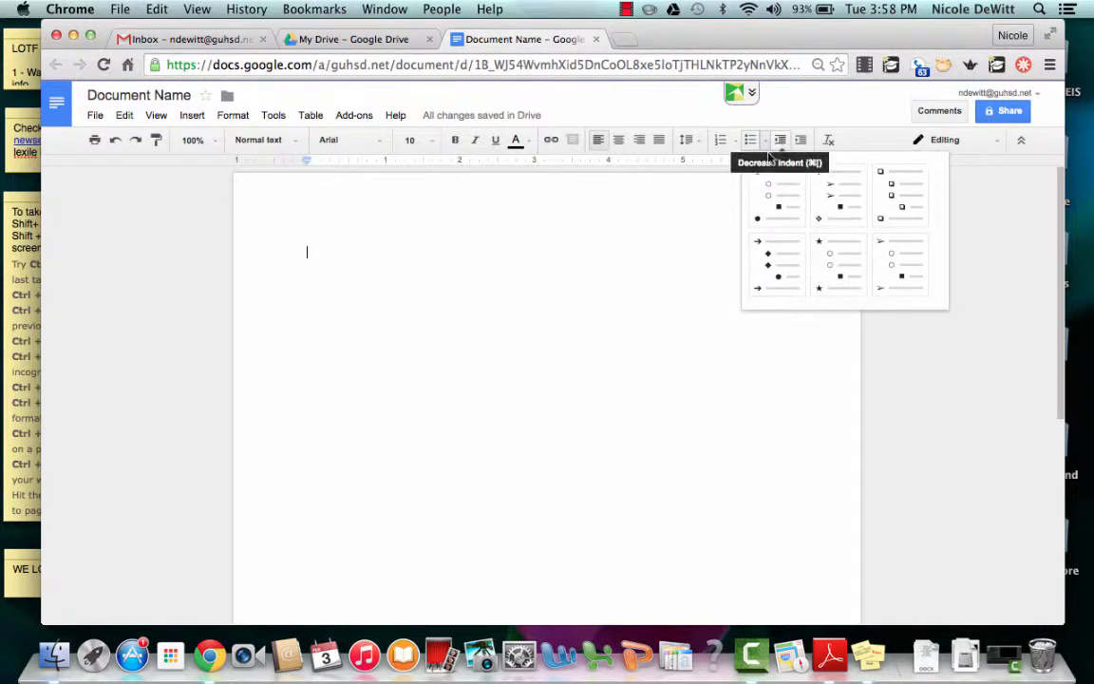
click(719, 217)
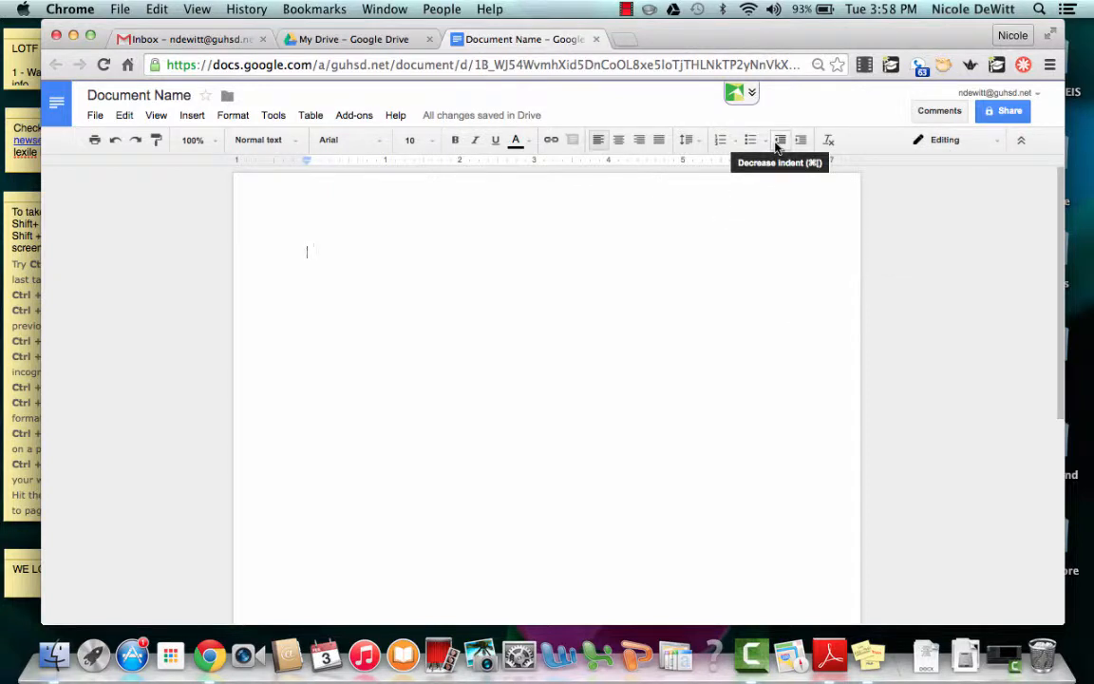
click(970, 144)
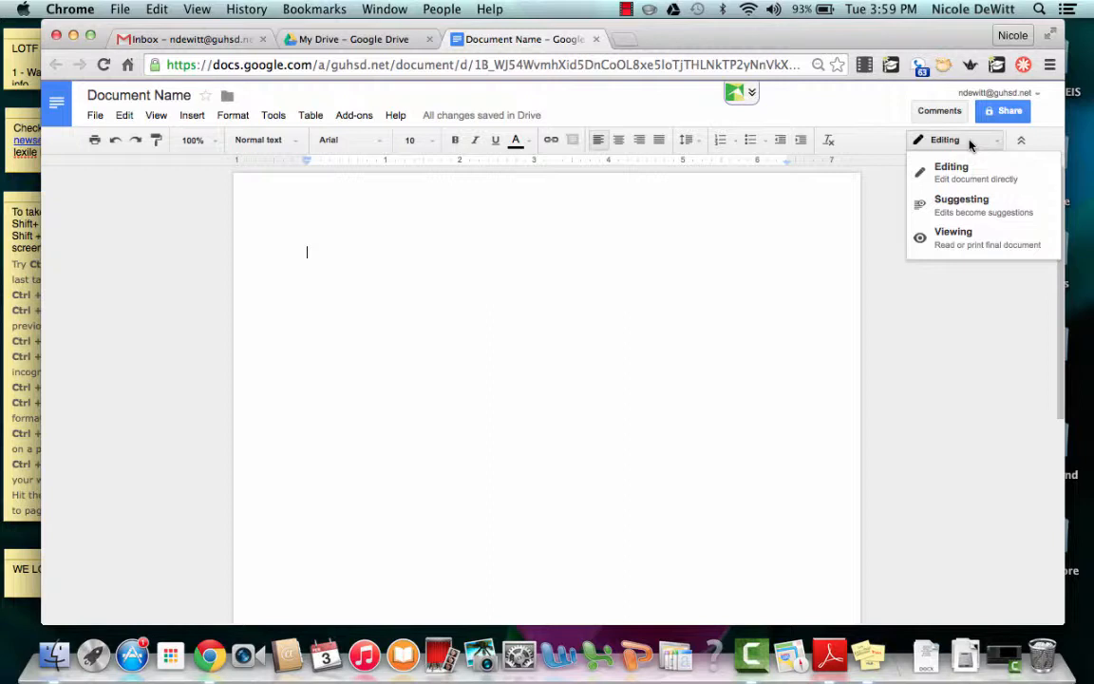
click(630, 235)
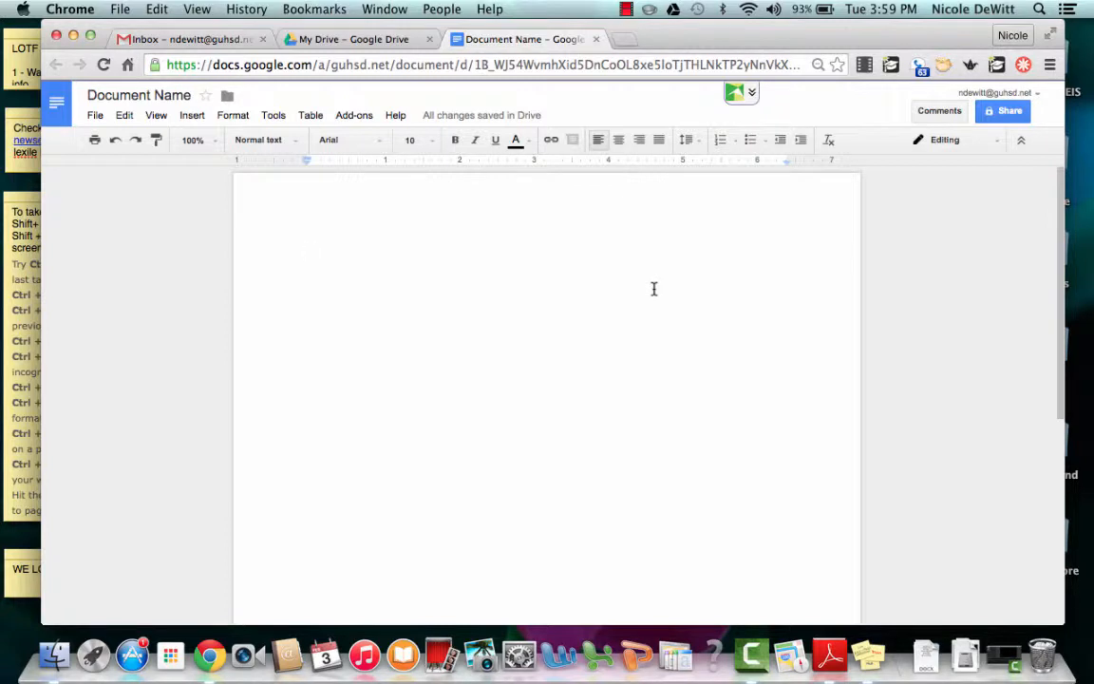
Write a right-aligned heading on the first page with Name, Date, Period and Teacher on separate lines
click(641, 147)
text(Nam)
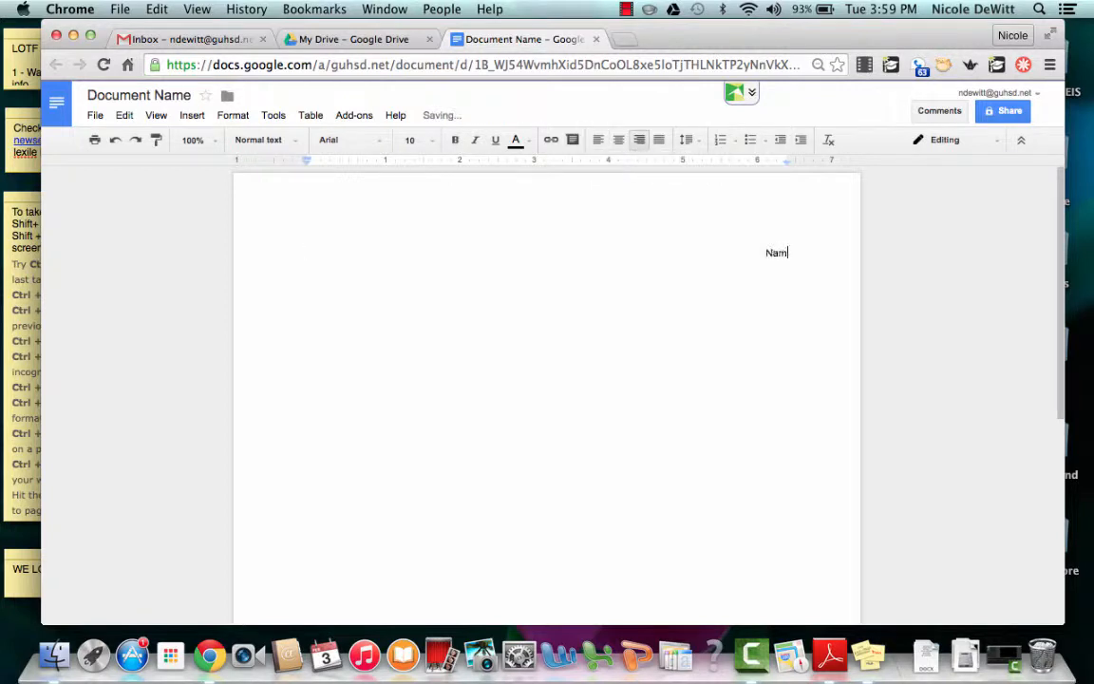
text(e)
key(Return)
text(Date)
key(Return)
text(Period)
key(Return)
text(Teacher)
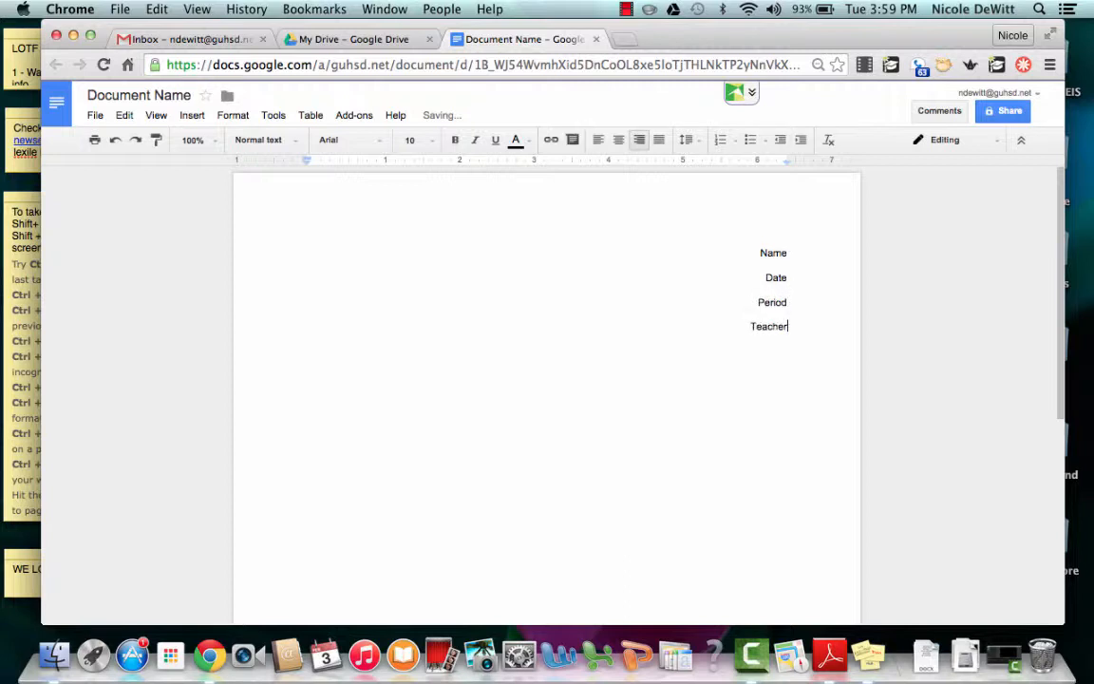
Leave a blank line below the heading and add a centred line reading "Title"
key(Return)
key(Return)
click(617, 141)
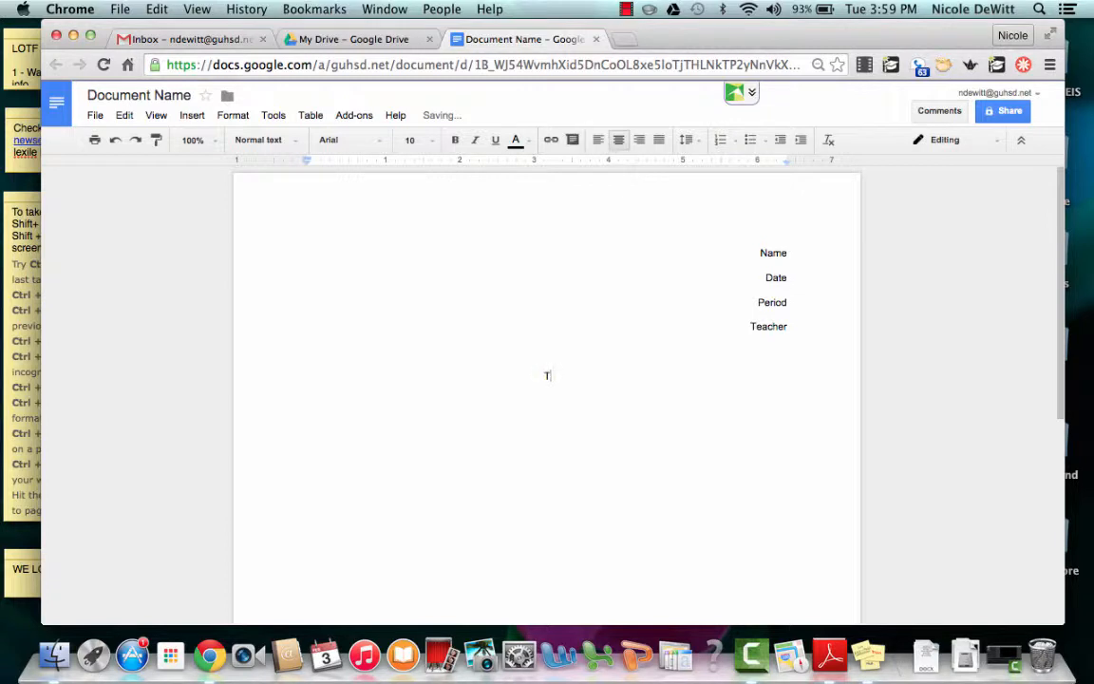
text(Title)
key(Return)
Below the title, start a left-aligned, indented paragraph: "Start typing your summary. Make sure that you summary has a topic sentence and three detail sentences. Also"
click(597, 141)
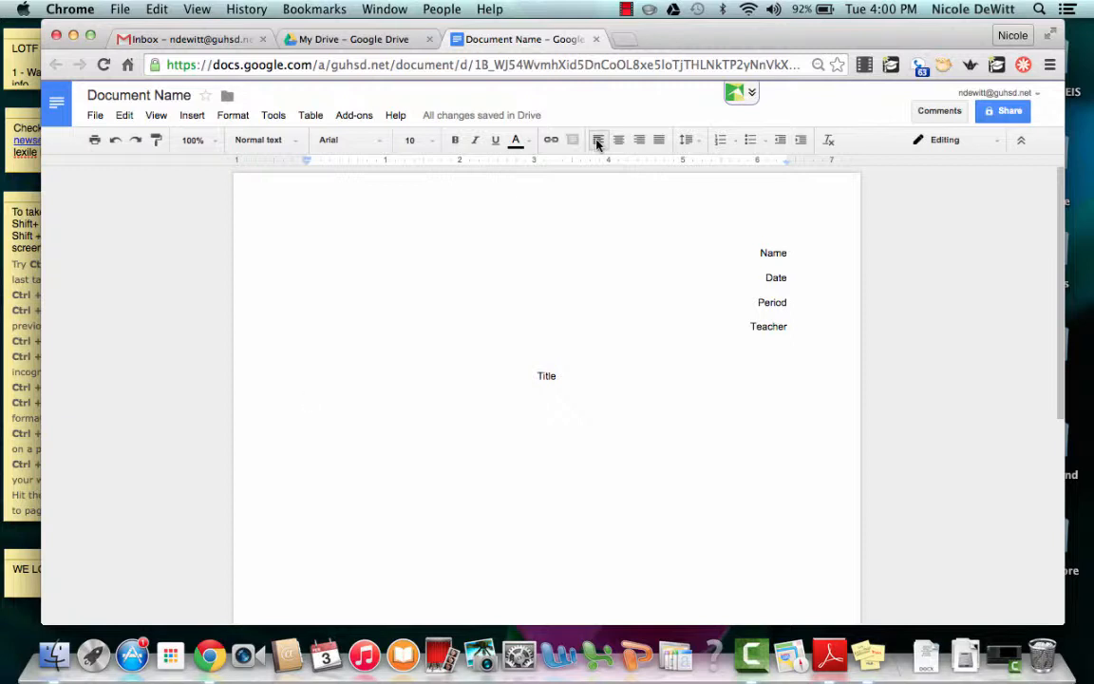
click(598, 140)
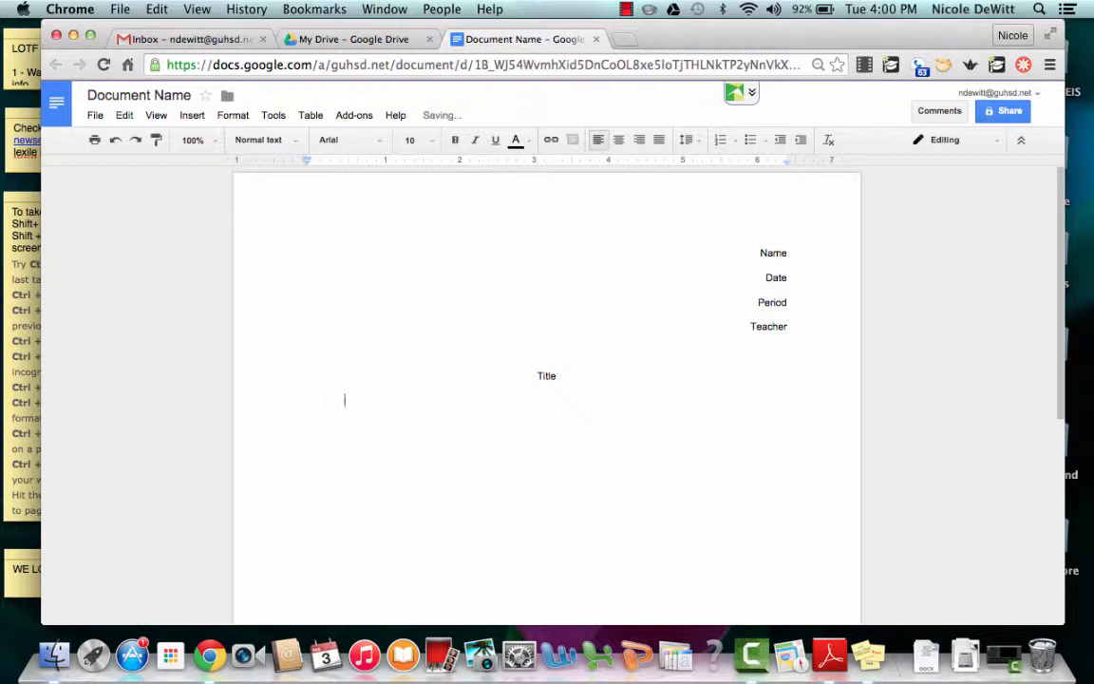
text(Start typing your summary)
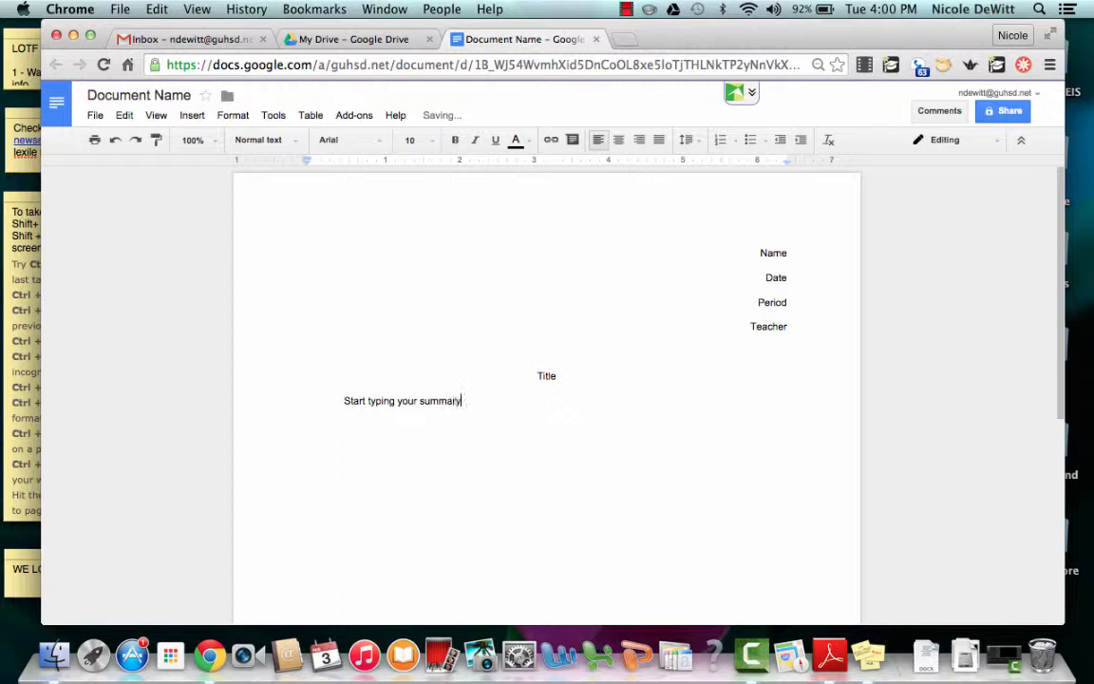
text(. Make sure that you summary h)
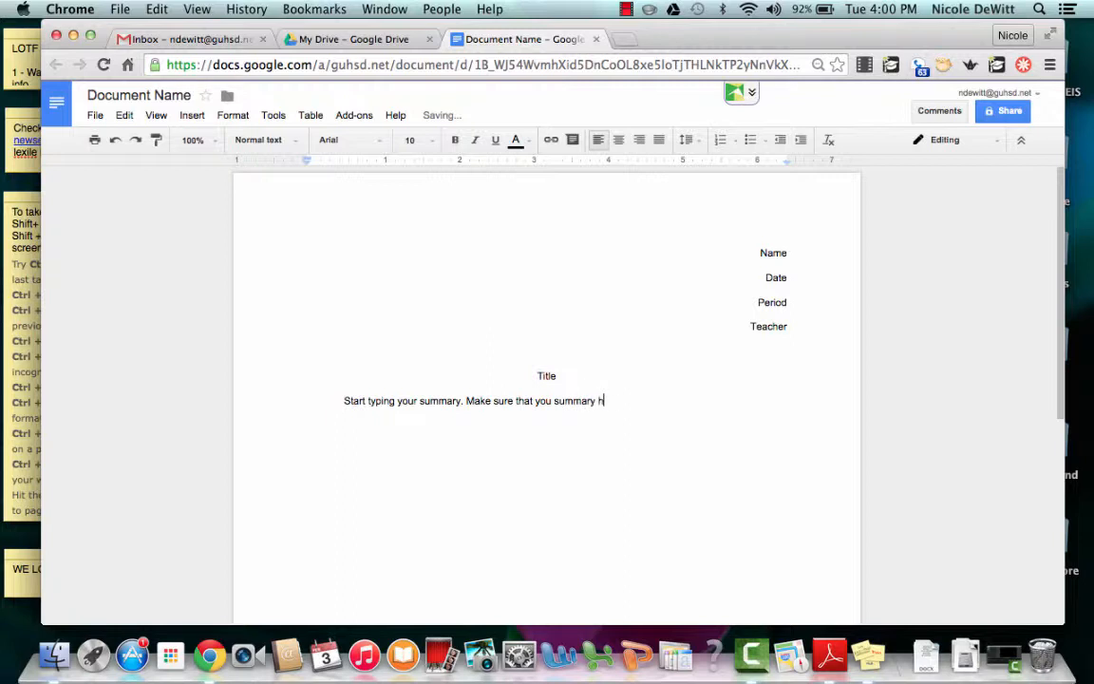
text(as a topic seten)
key(BackSpace)
key(BackSpace)
text(ntence and three de)
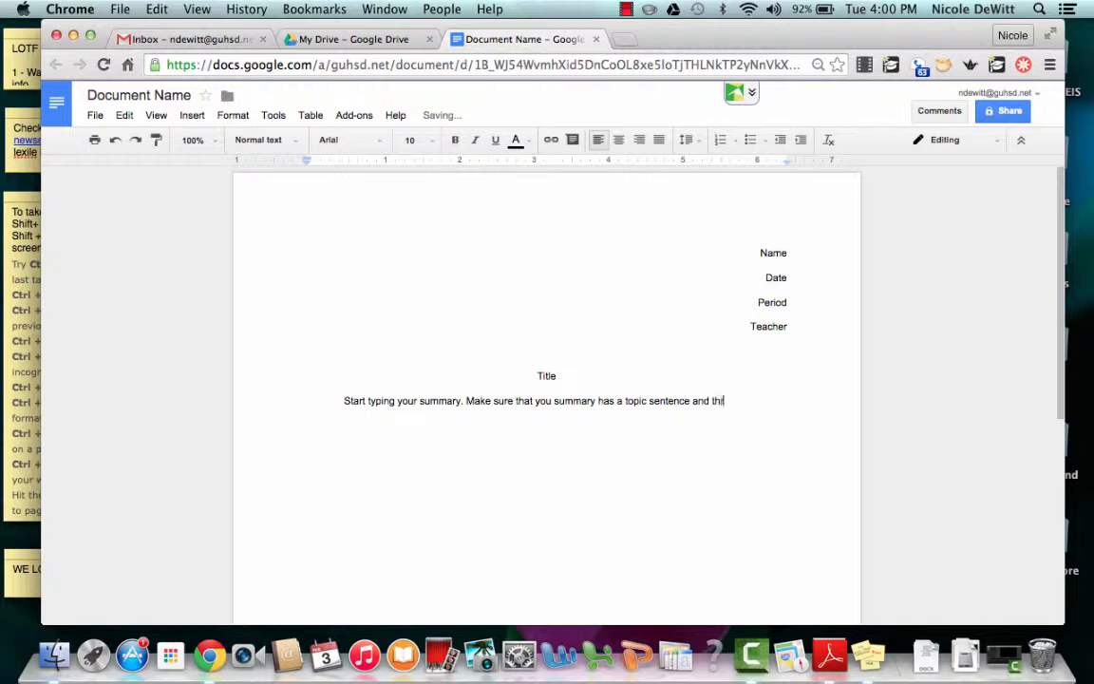
text(tail sene)
key(BackSpace)
text(tences. Also)
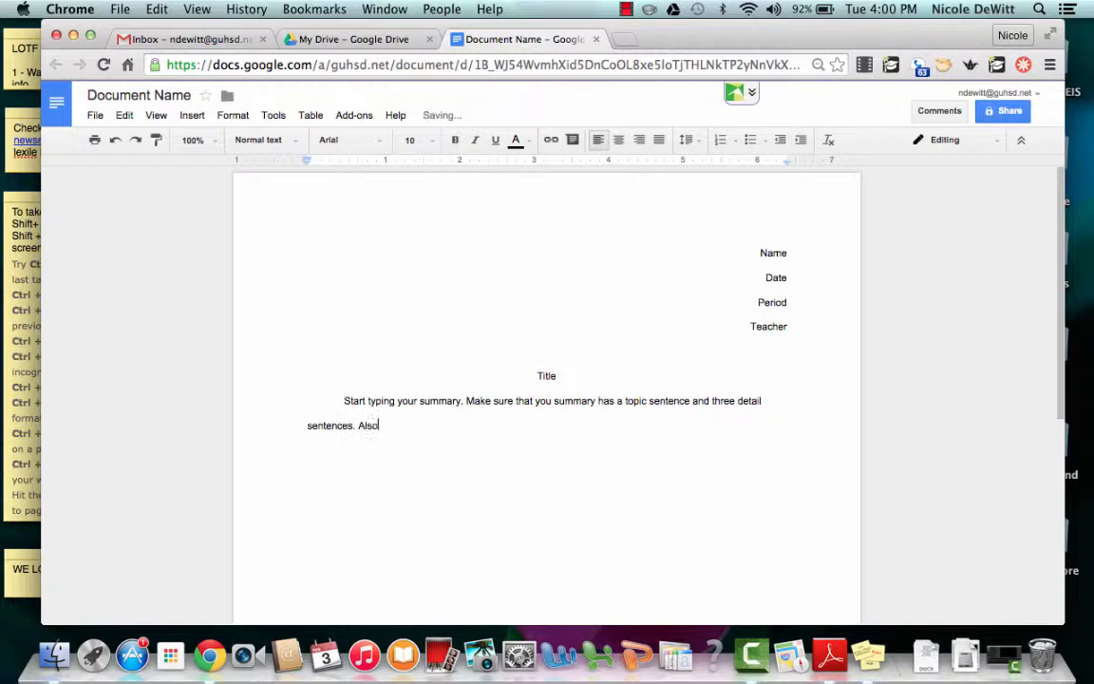
Complete the paragraph's last sentence after "Also" with ", make sure that you summary has a conclusion sentence."
text(, make sure that you summary ha)
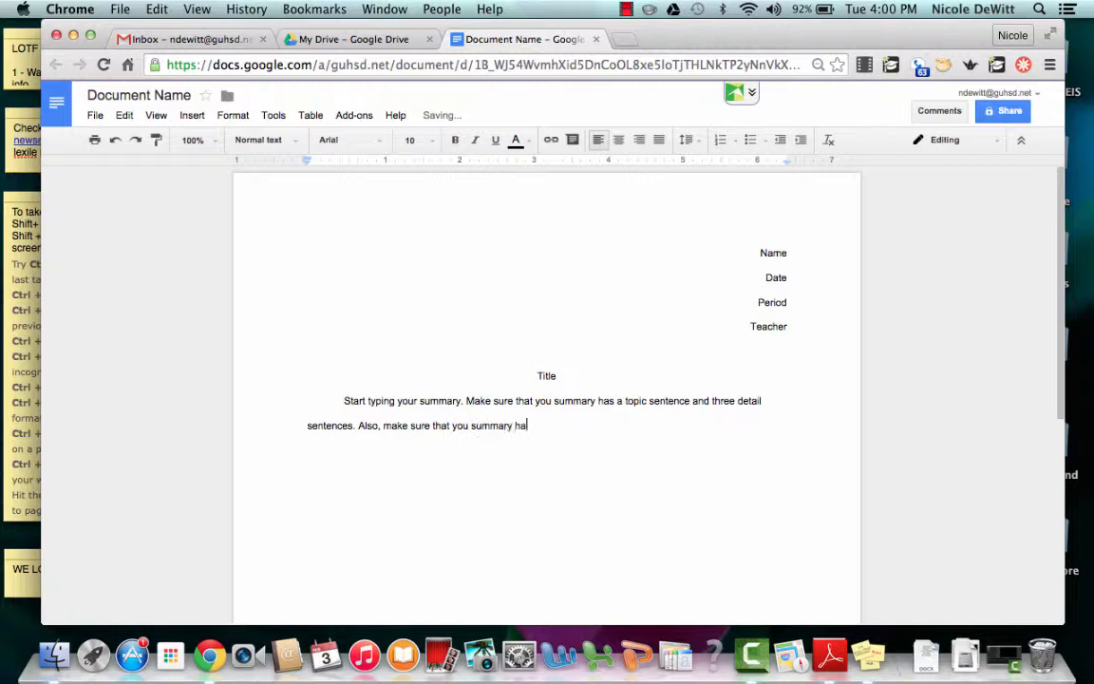
text(s a conclusion sentence.)
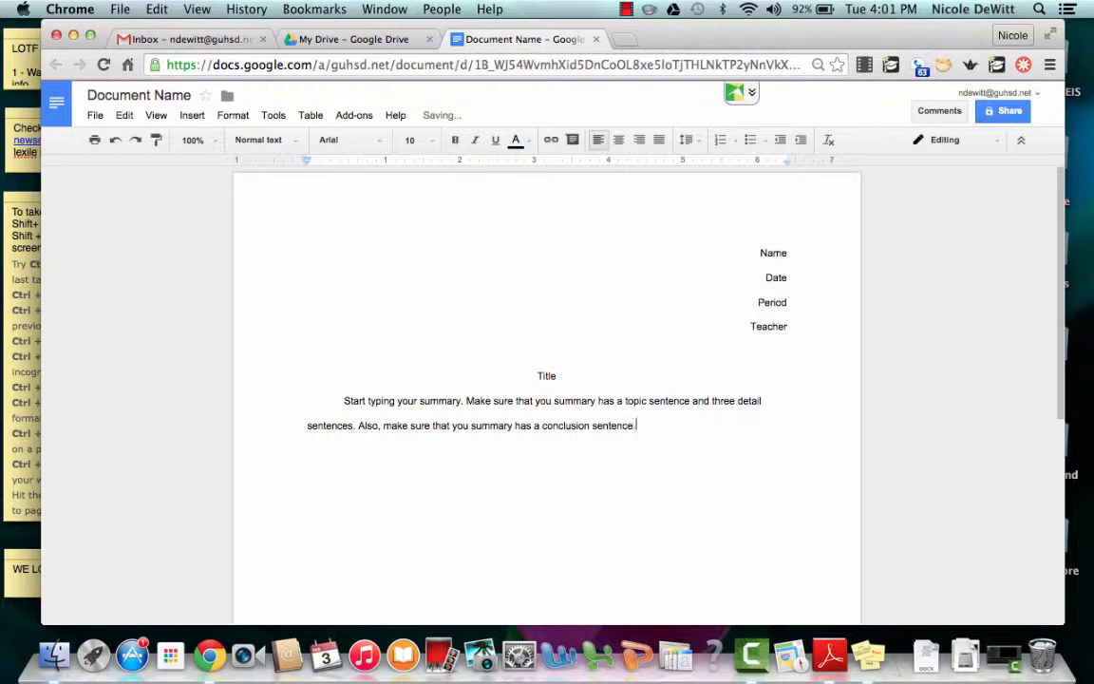
Add the sentence "Your summary should be at least five sentences." to the end of the summary paragraph
text( Your summary should be a)
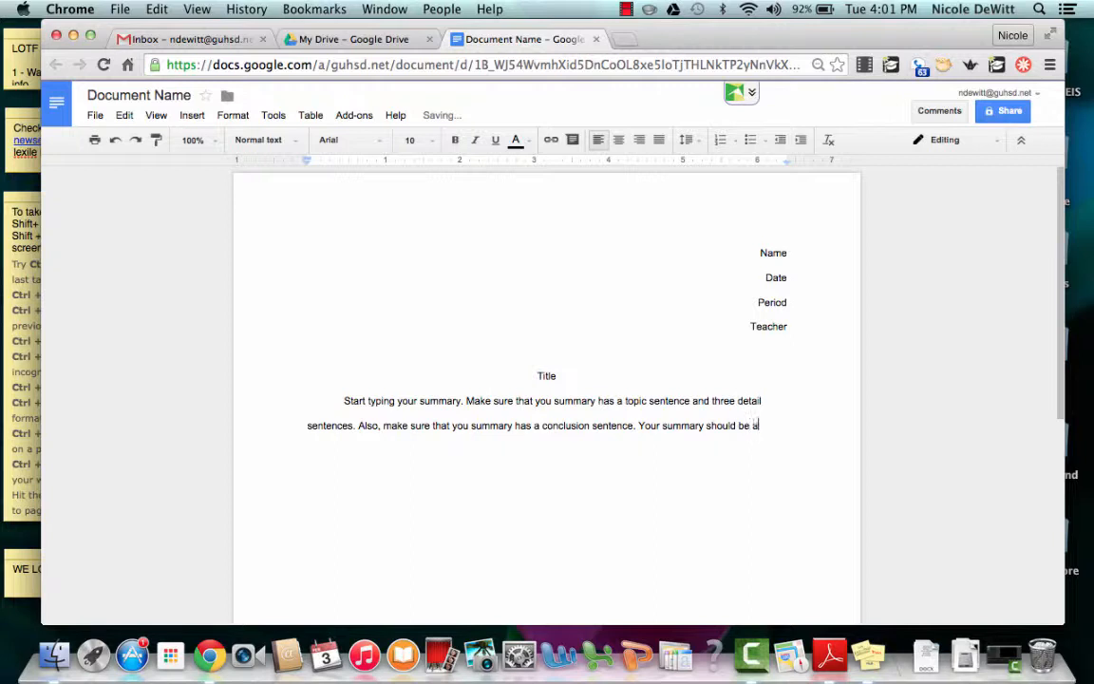
text(t least )
text(five sentenc)
text(es.)
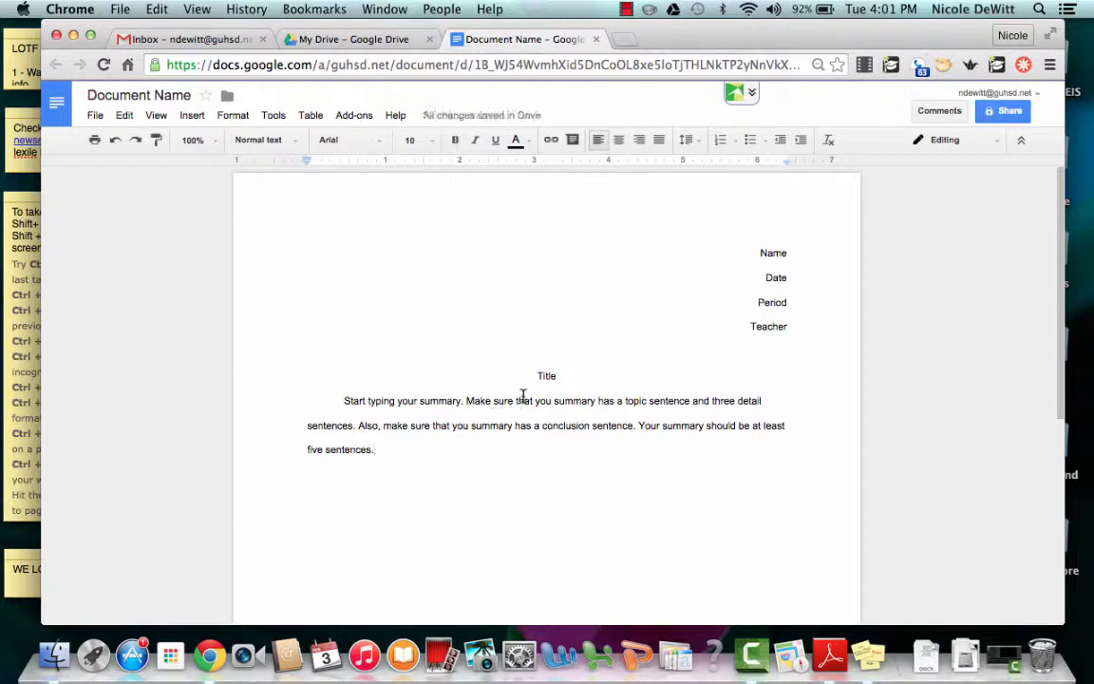
Run a spelling check on the document and dismiss its result
click(281, 118)
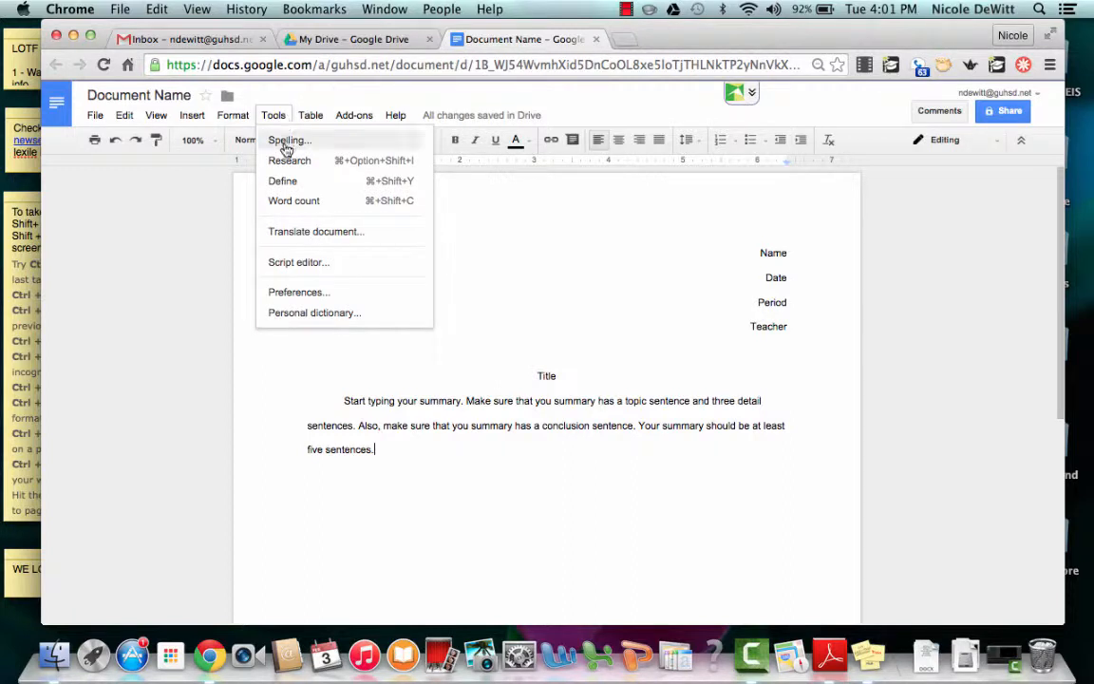
click(285, 145)
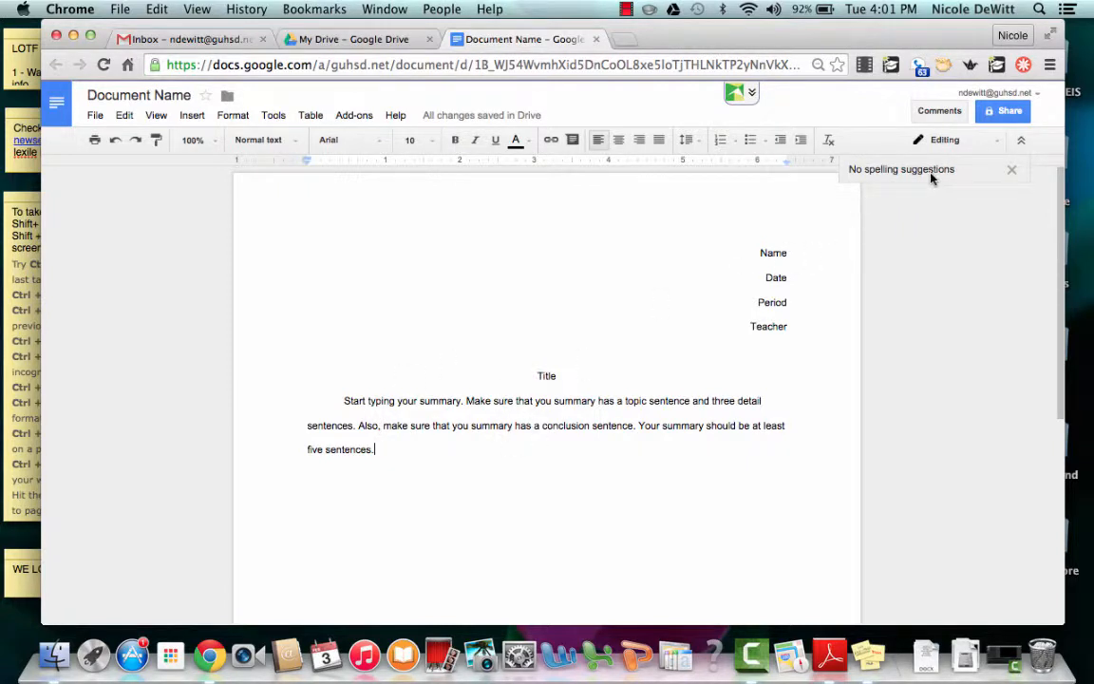
click(1011, 171)
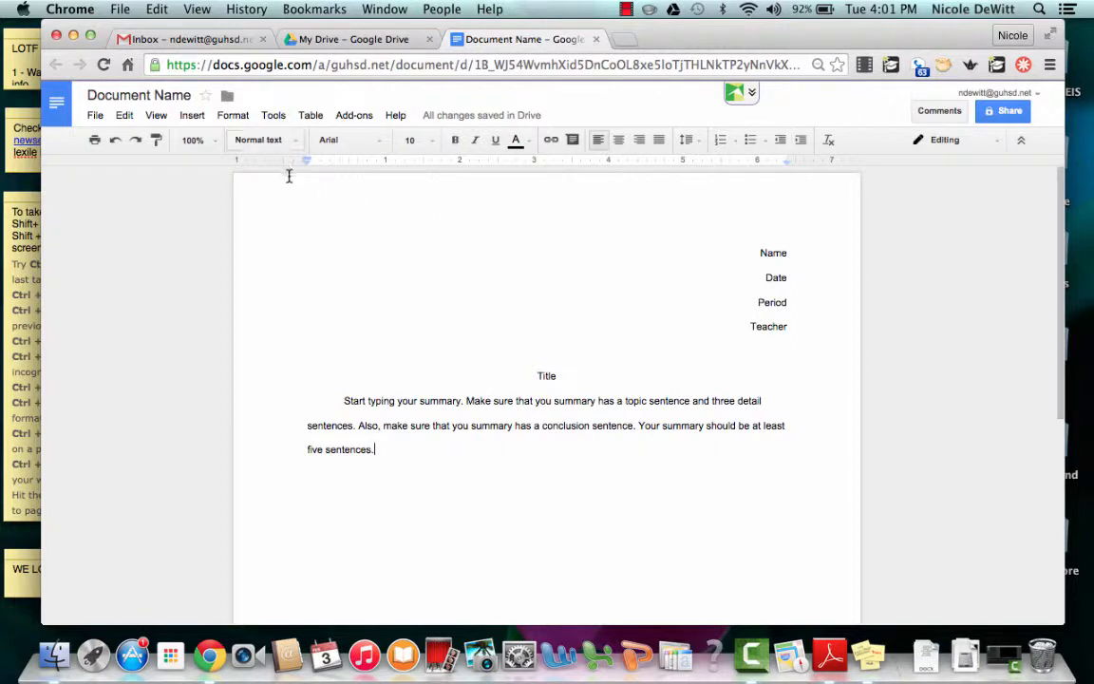
Open the Research tool for the word "sentences" and view the source types it can search
click(277, 118)
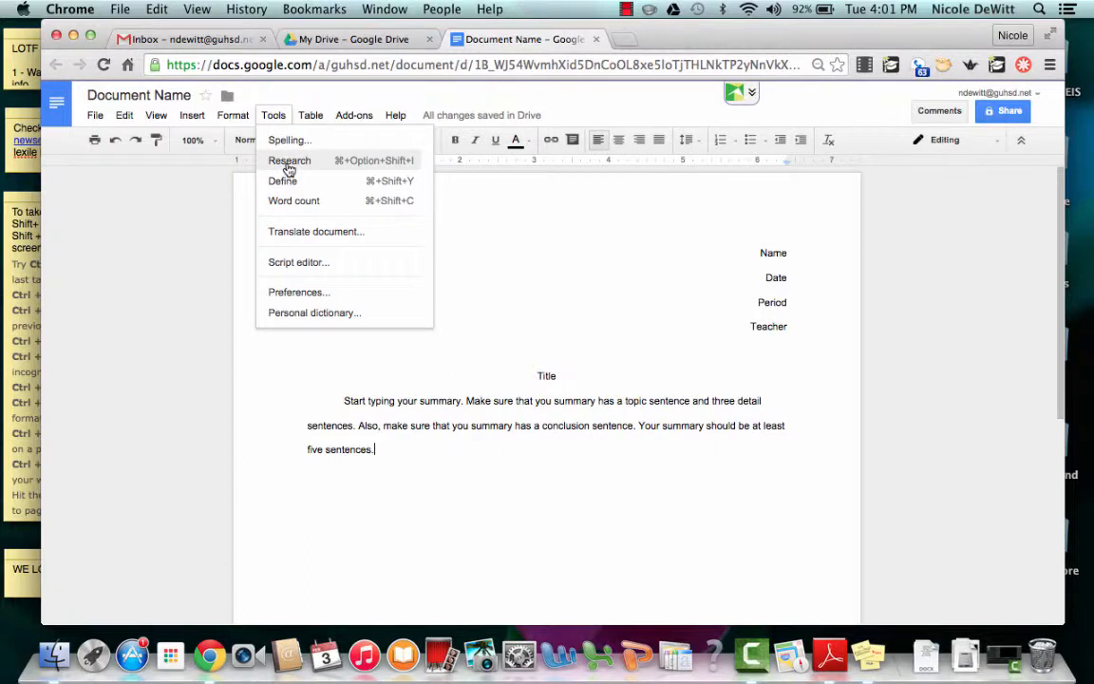
click(289, 163)
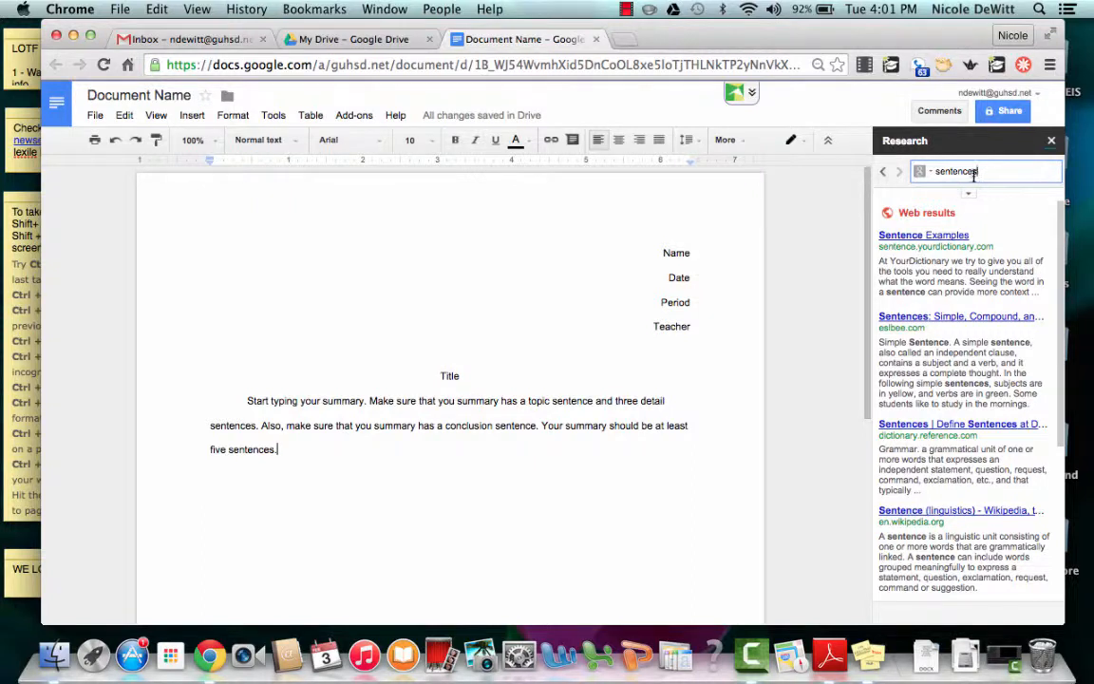
click(926, 174)
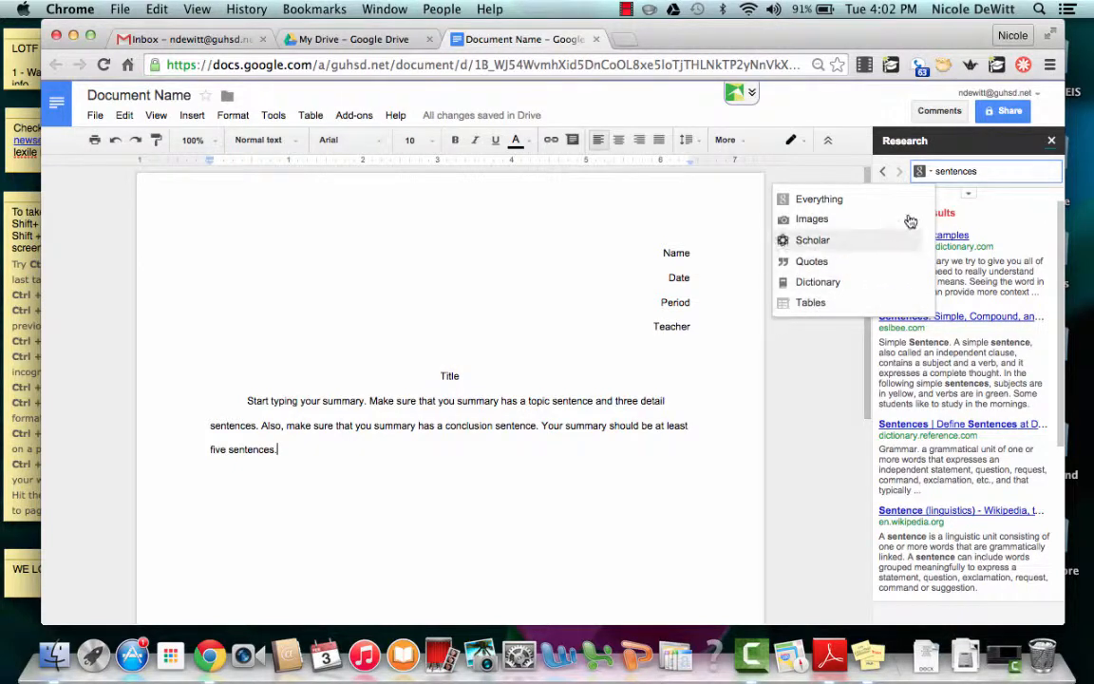
double_click(985, 171)
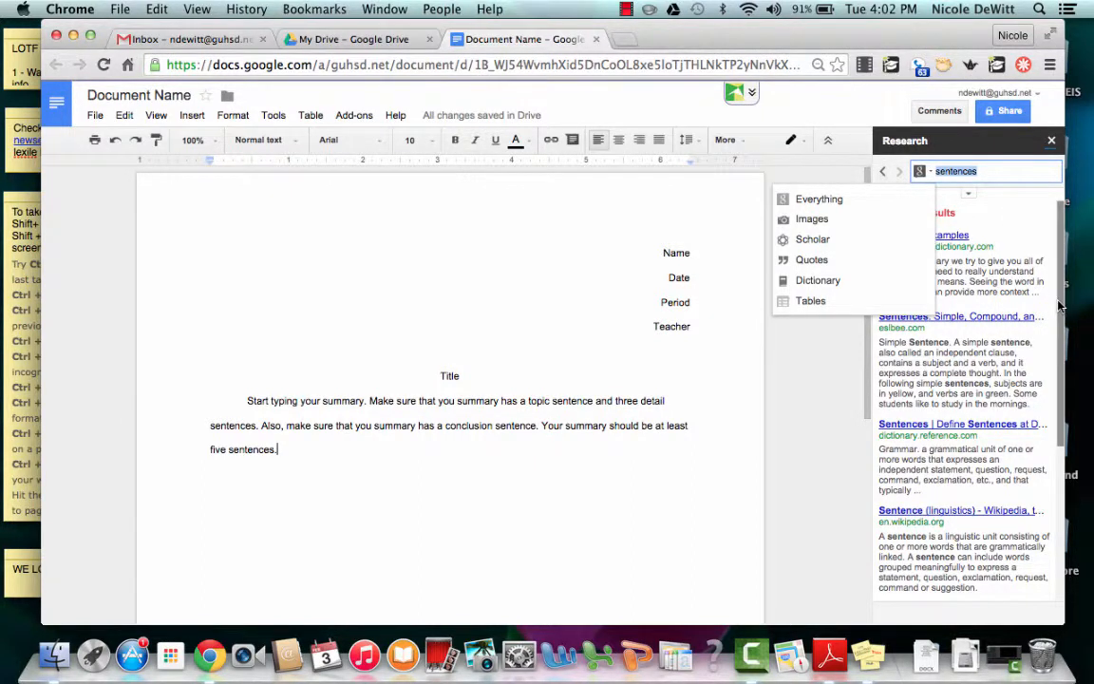
mouse_move(1060, 306)
mouse_down()
mouse_move(1062, 371)
mouse_move(1062, 292)
mouse_up()
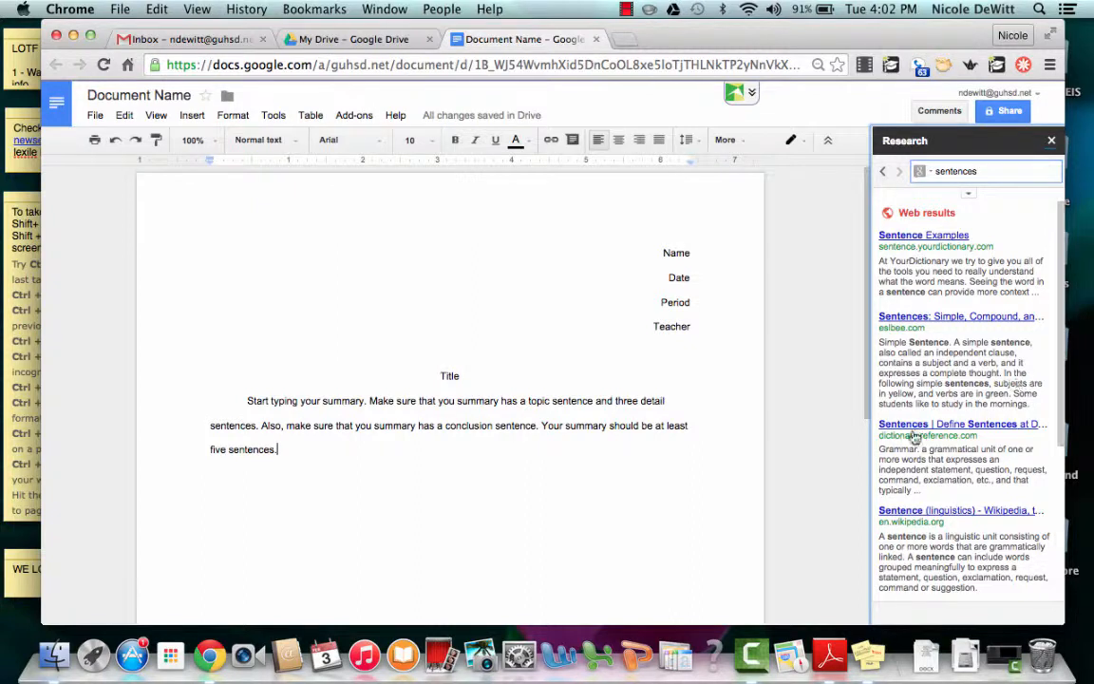
Open the "Sentence Examples" web result from sentence.yourdictionary.com and return to the document
mouse_move(926, 239)
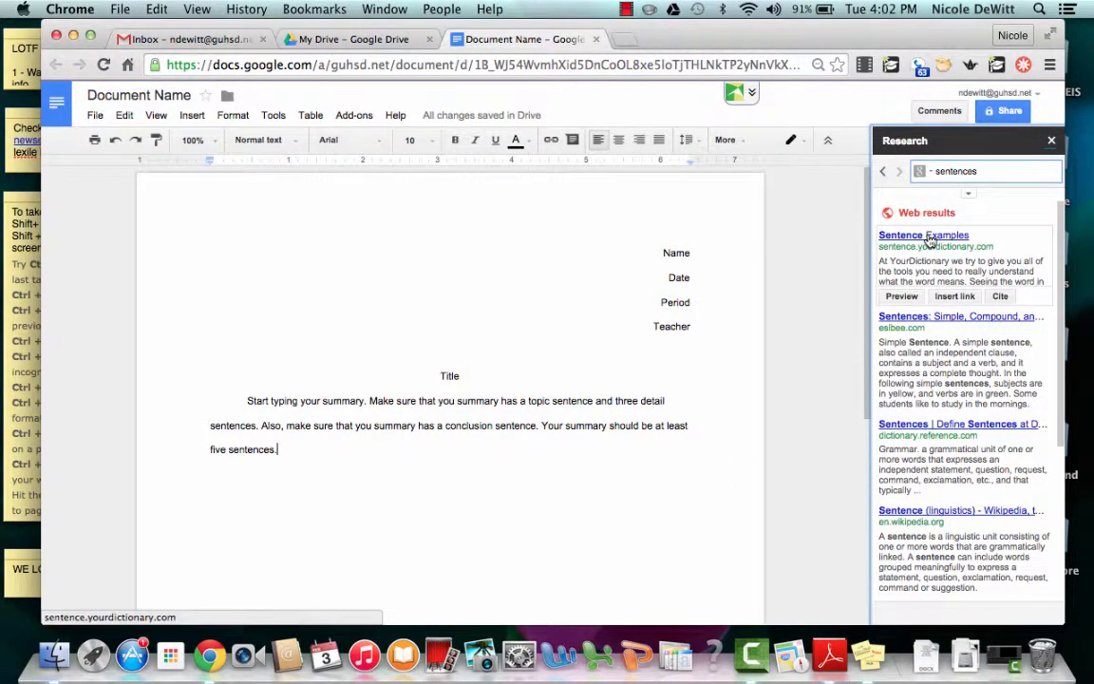
click(931, 240)
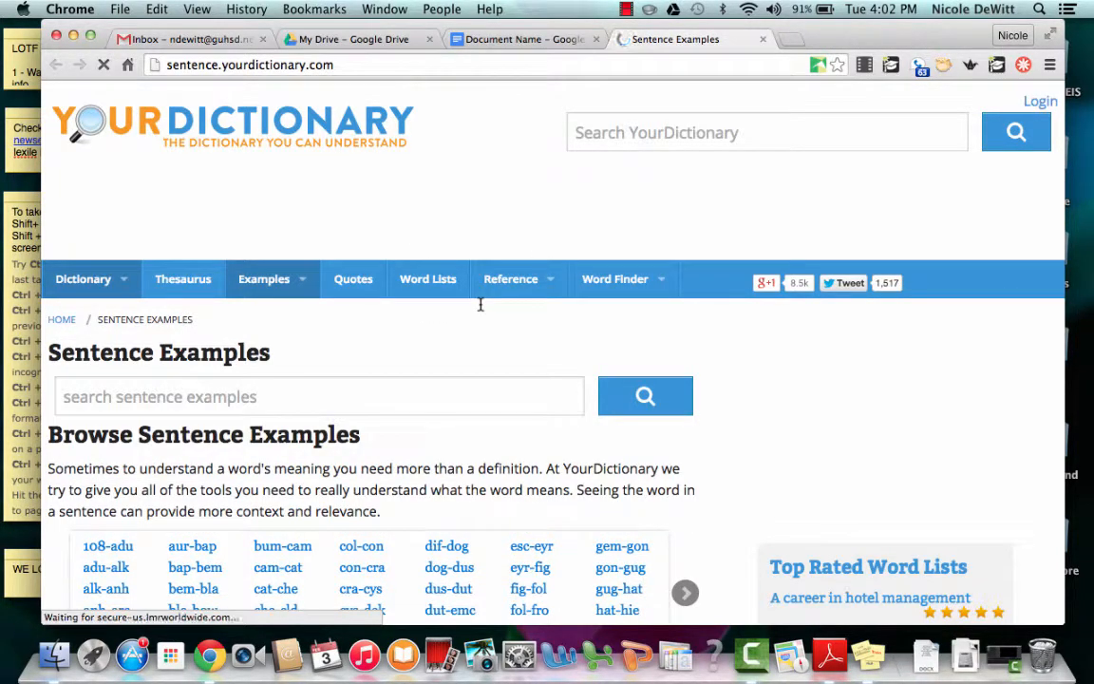
click(519, 43)
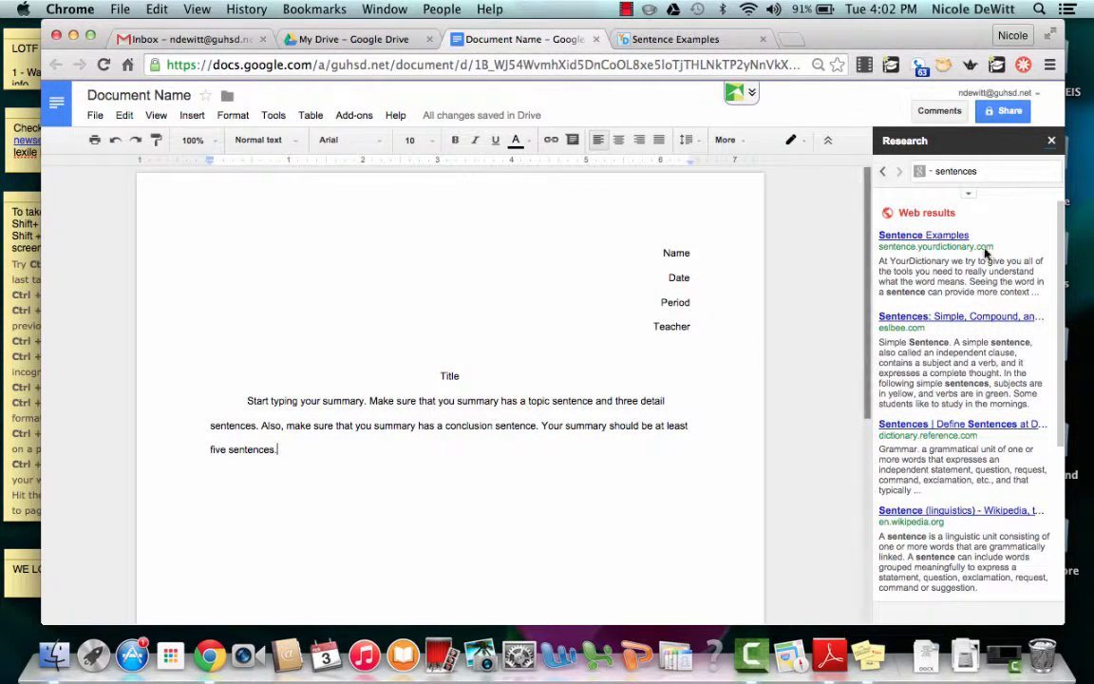
Cite the "Sentence Examples" result as a footnote after the paragraph's last sentence and check it at the page's end
click(1001, 297)
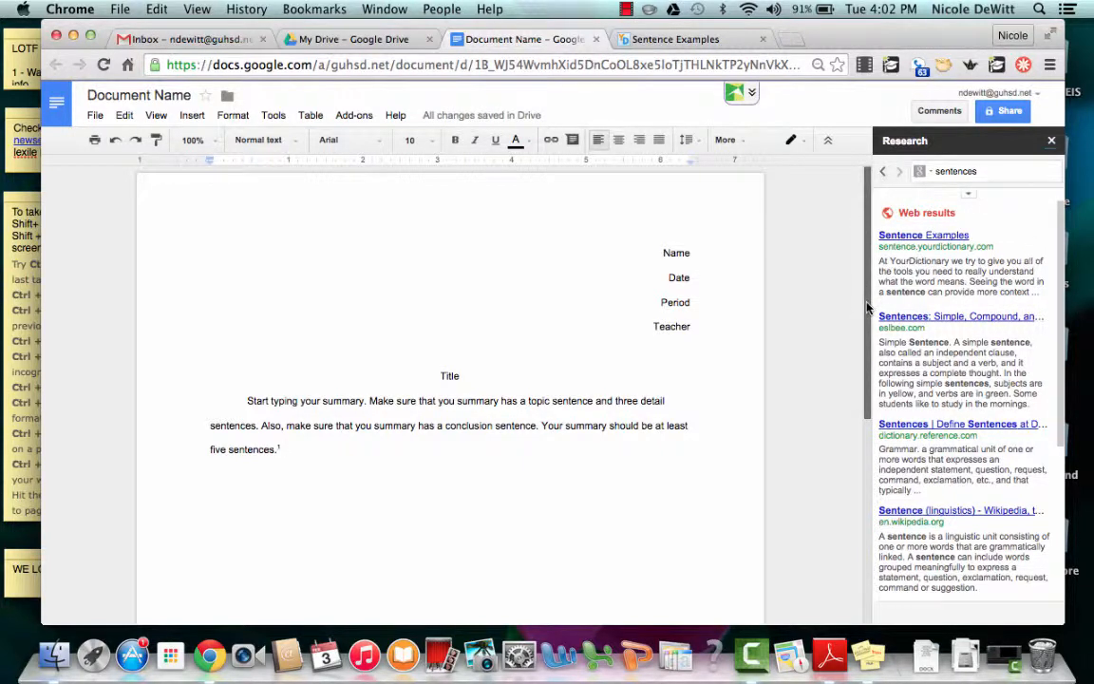
scroll(866, 307, down, 5)
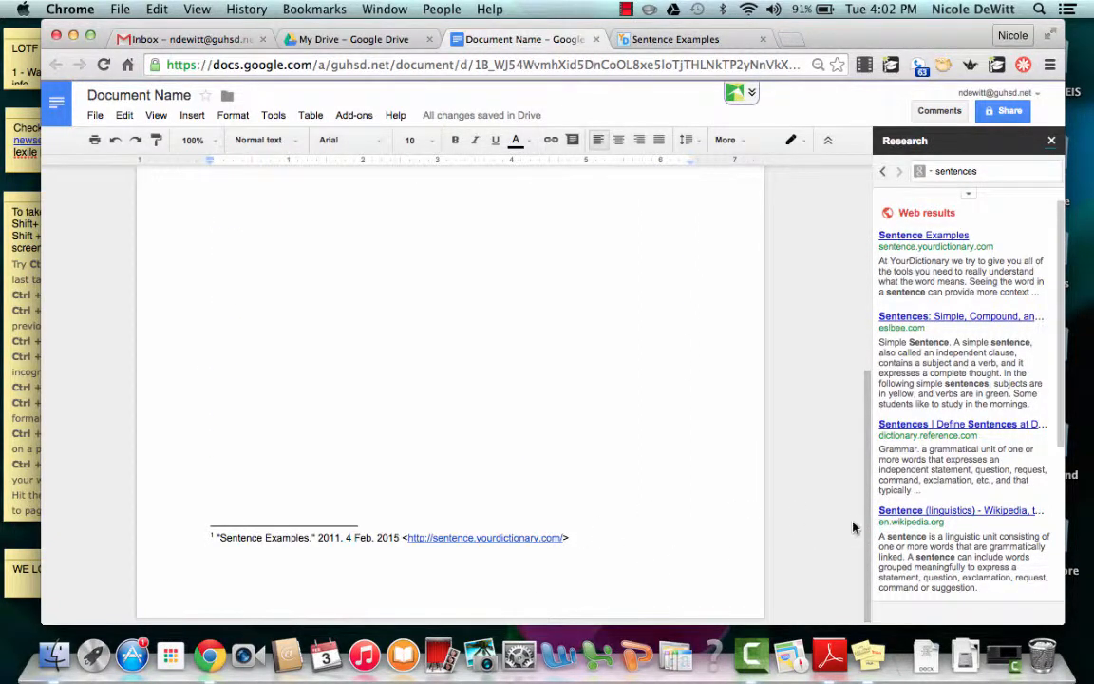
drag(868, 533, 876, 337)
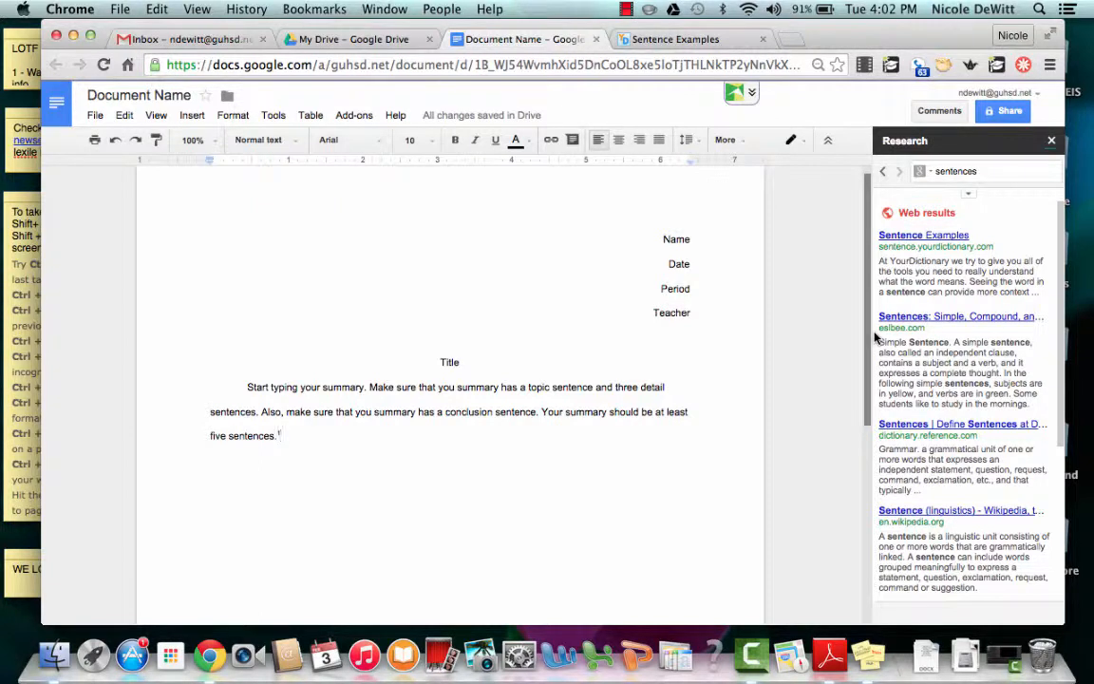
key(Return)
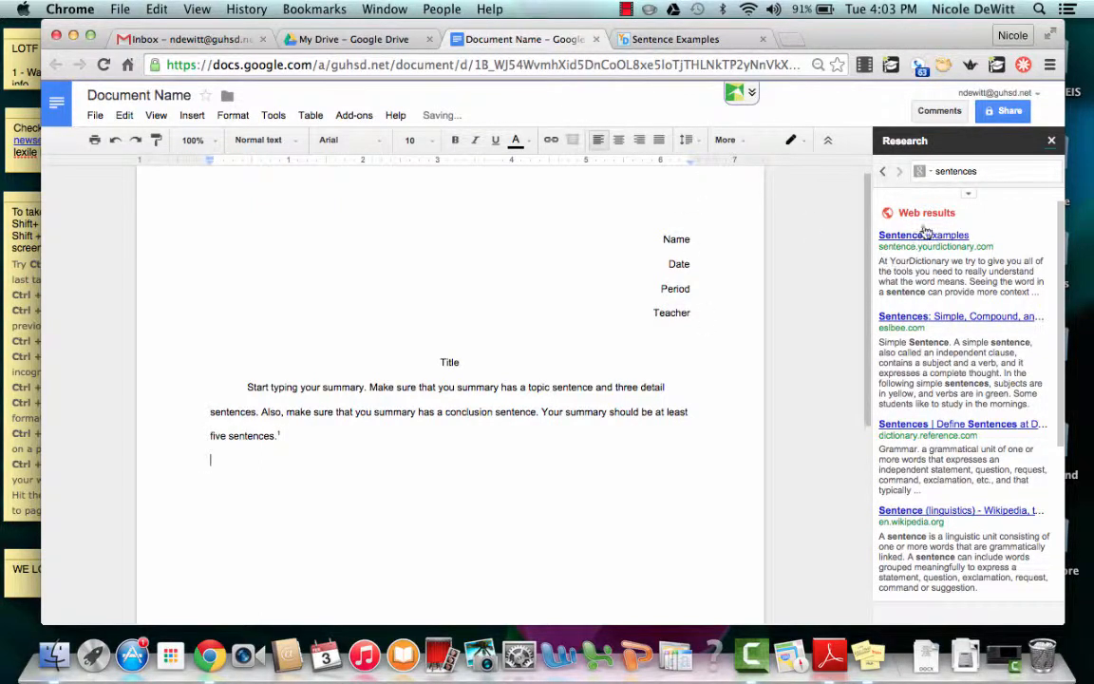
click(930, 173)
click(904, 219)
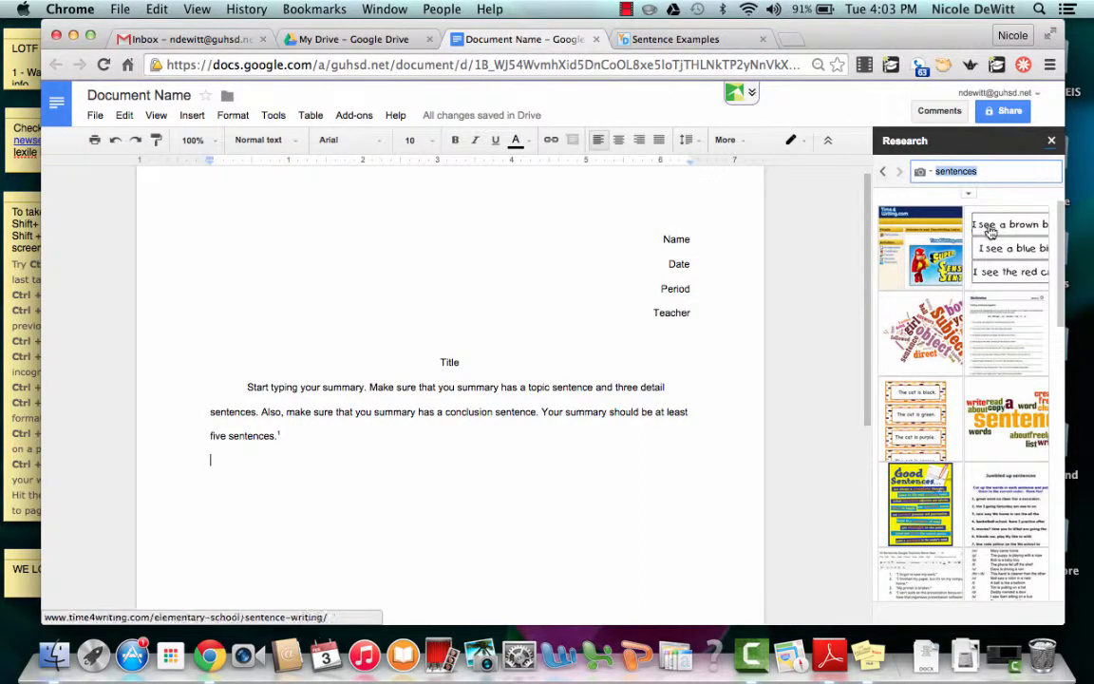
mouse_move(923, 344)
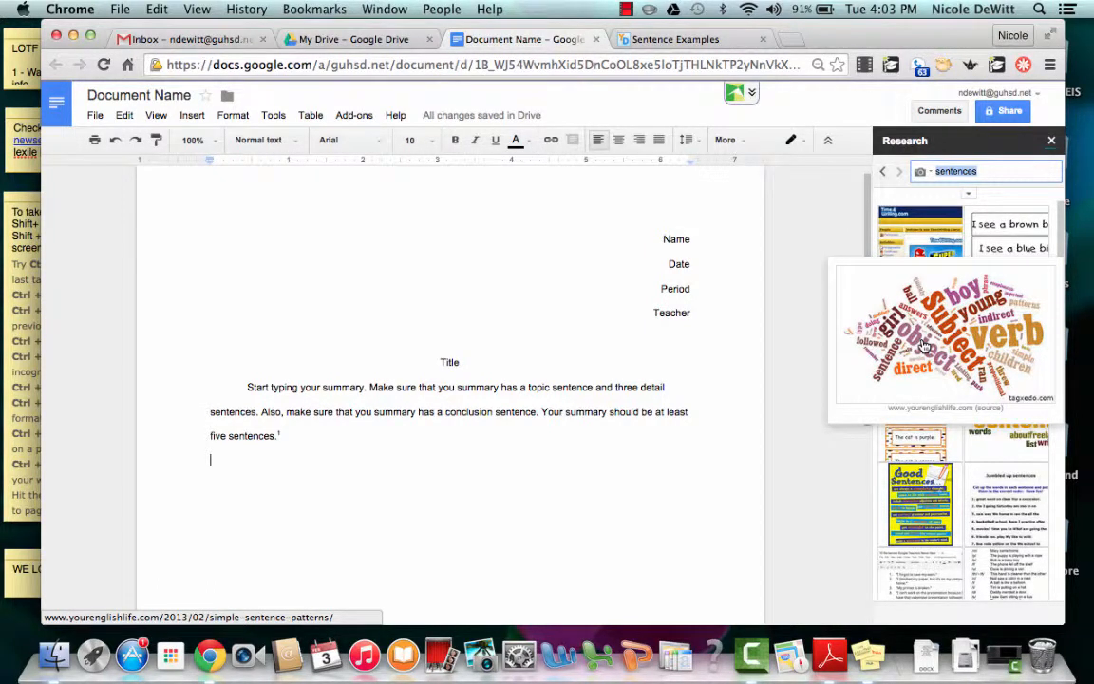
drag(923, 344, 274, 521)
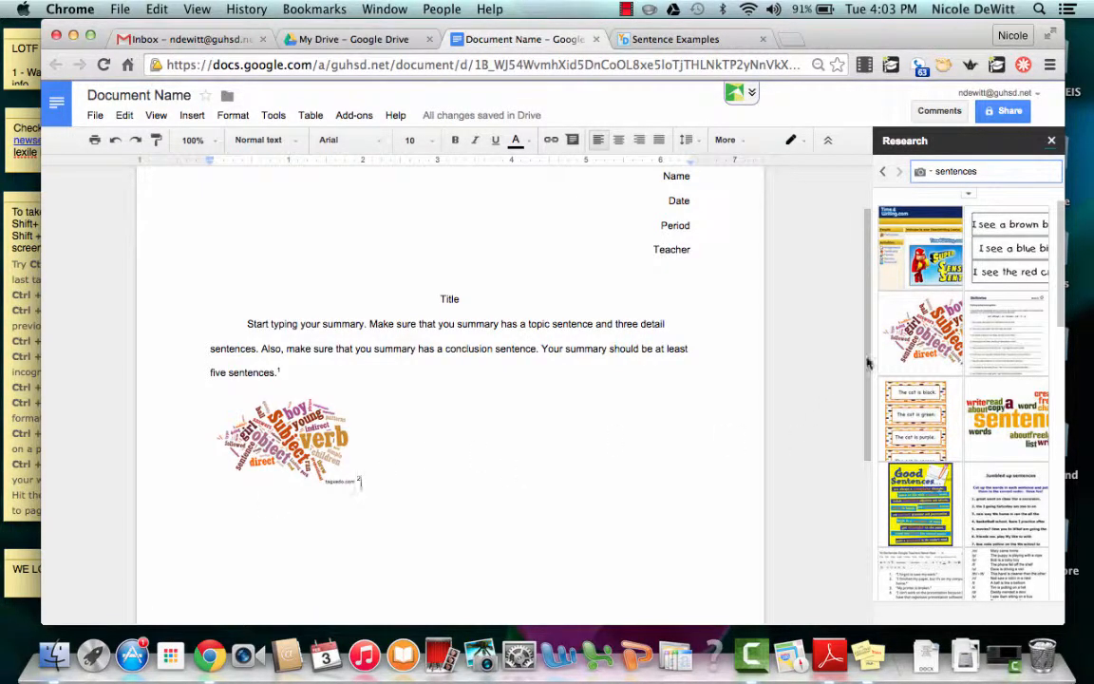
Check the image's source footnote at the end of the page and close the Research tool
drag(862, 374, 875, 560)
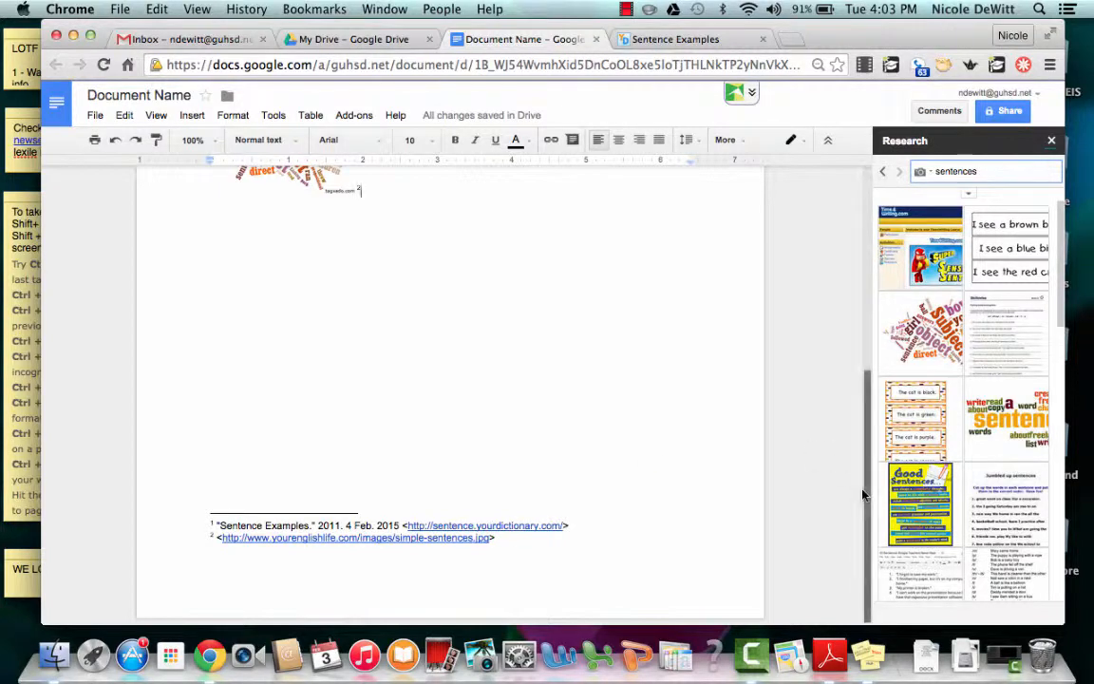
drag(862, 494, 872, 275)
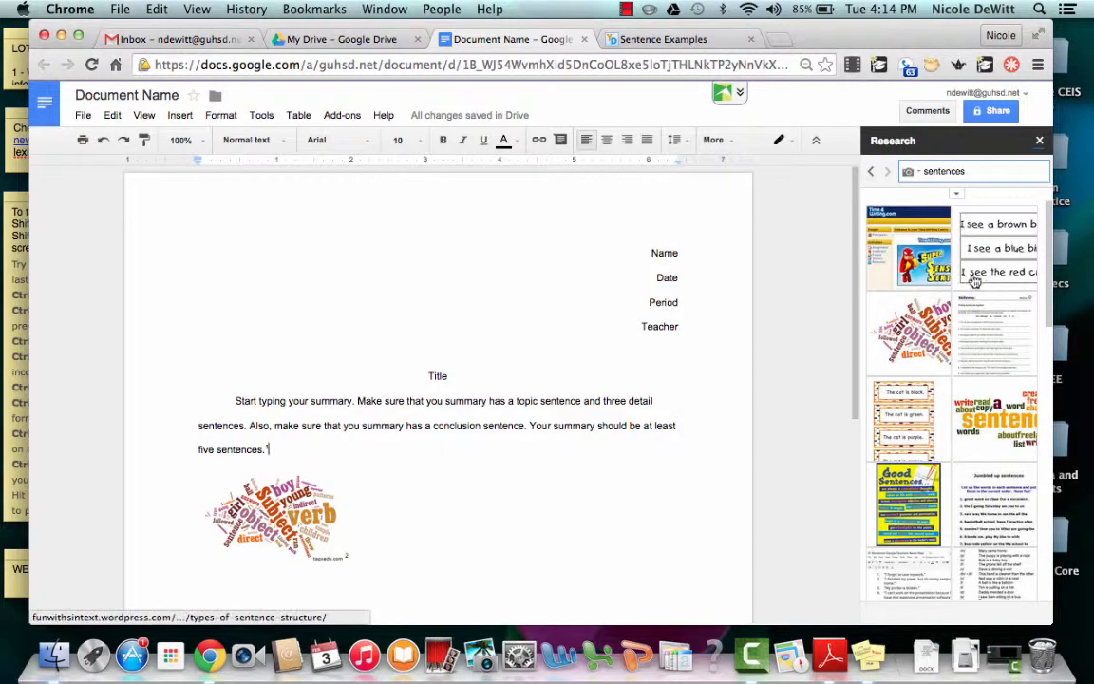
click(1040, 142)
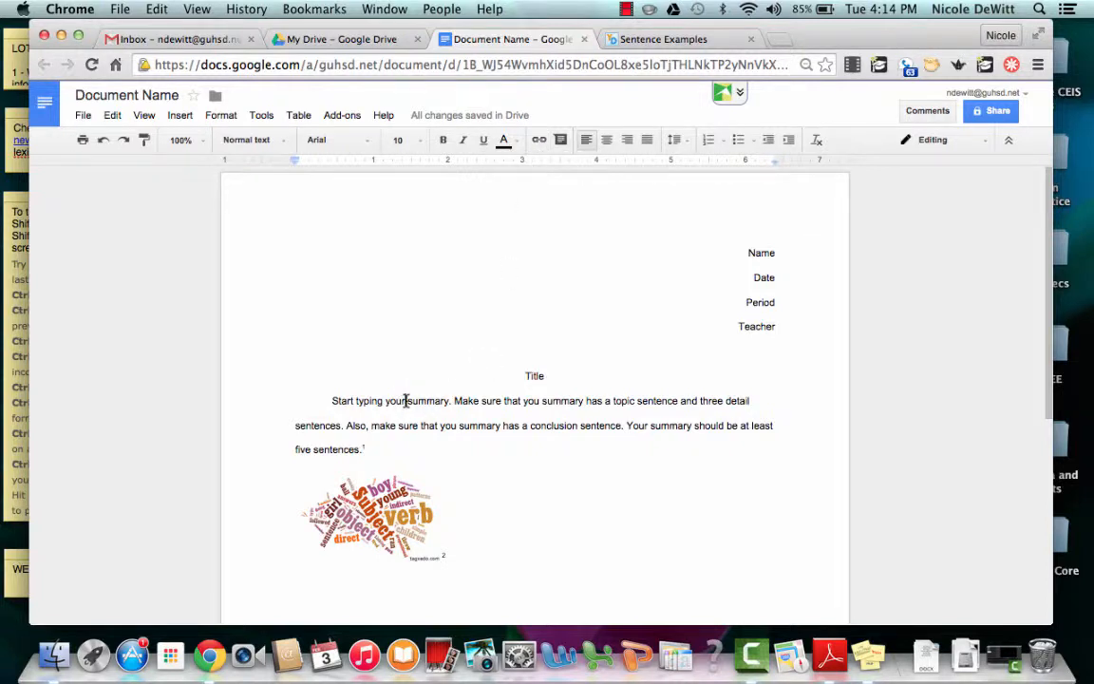
Link the word "summary" in the paragraph's first sentence to the suggested page dictionary.reference.com/browse/summary
drag(407, 401, 448, 407)
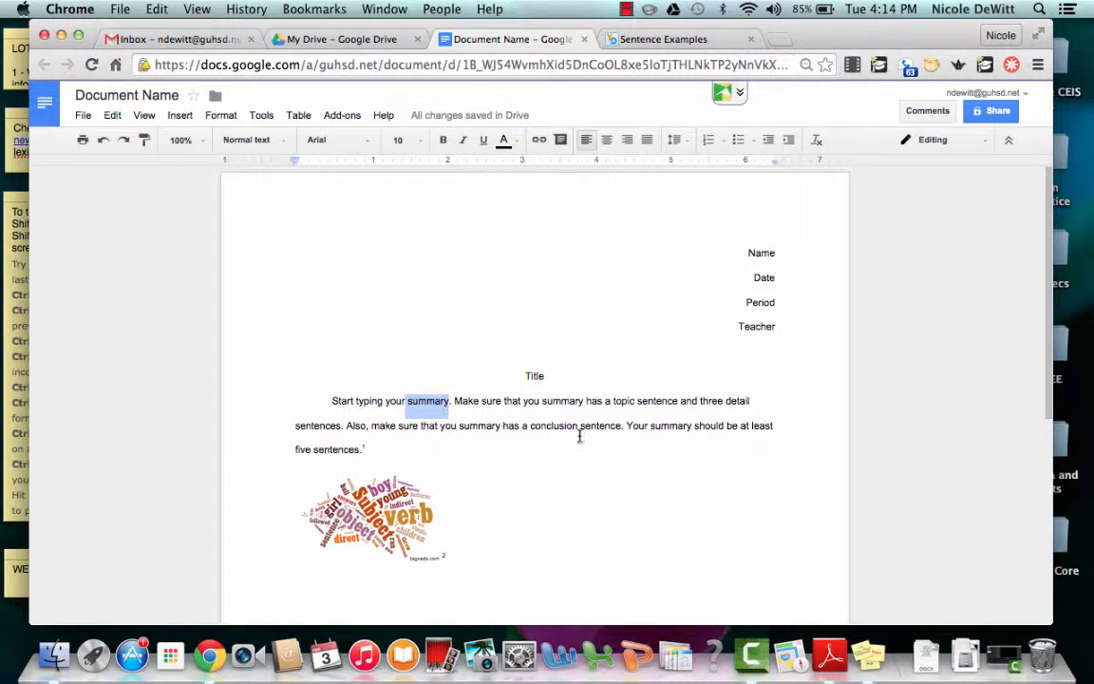
click(538, 140)
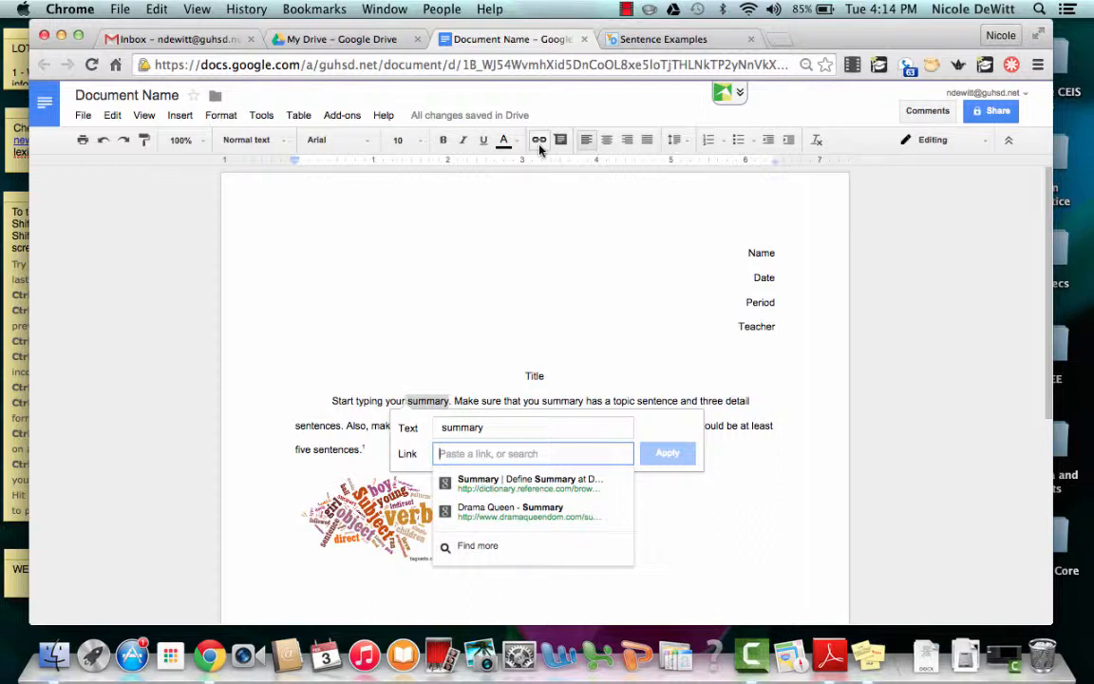
click(495, 491)
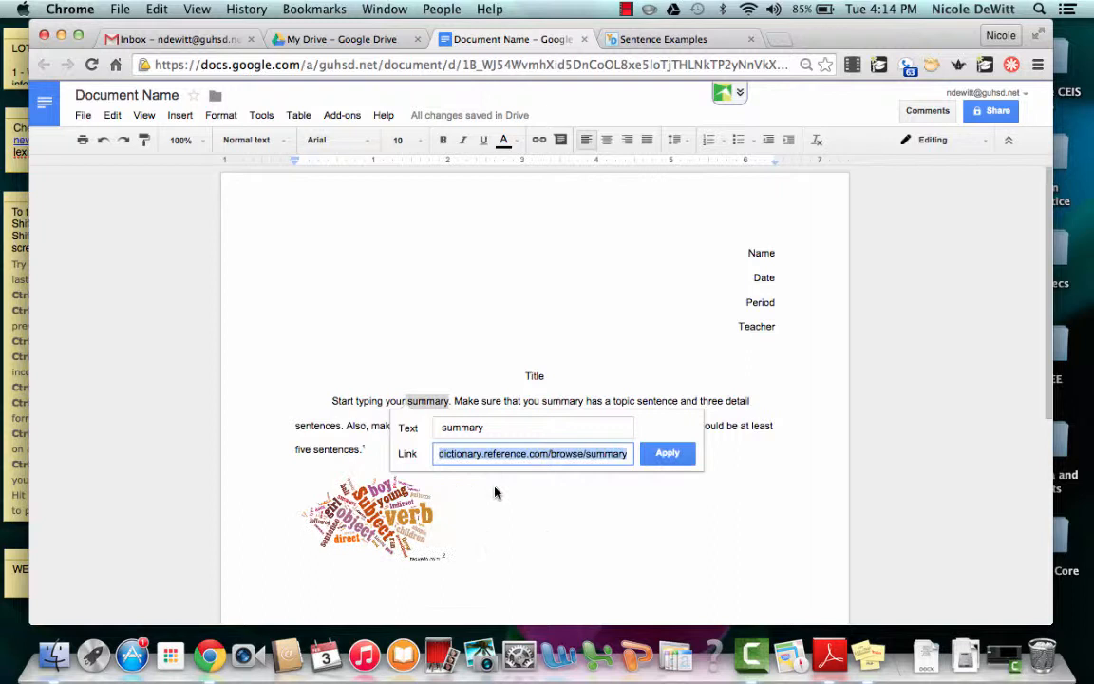
click(666, 454)
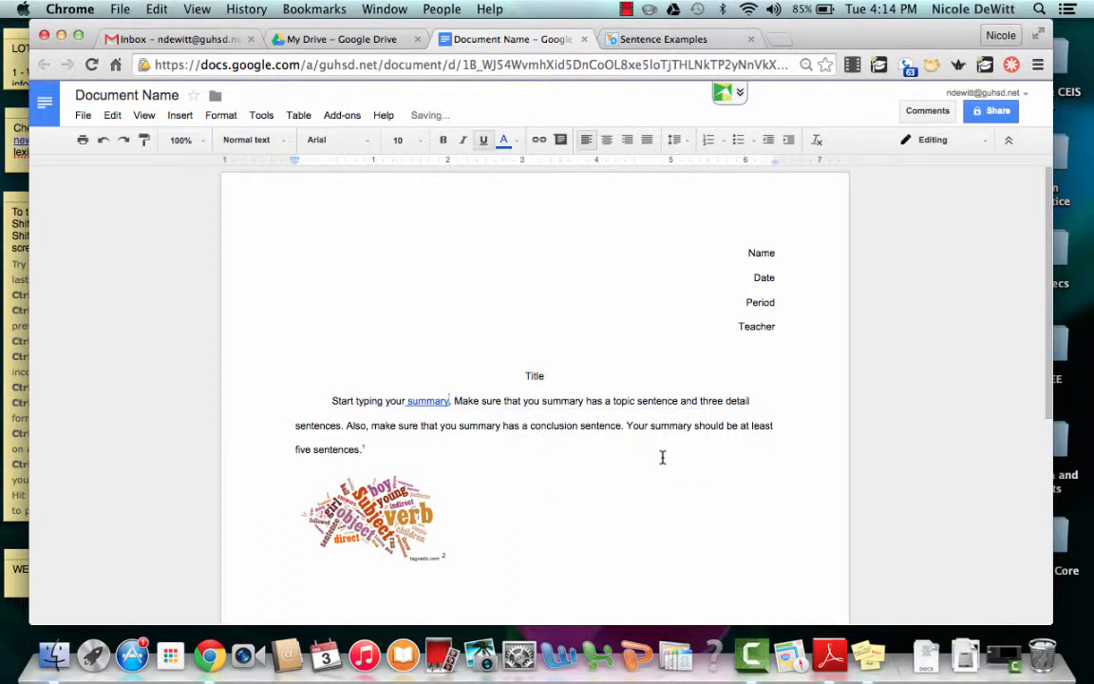
Follow the "summary" link to its dictionary page and return to the document
click(431, 402)
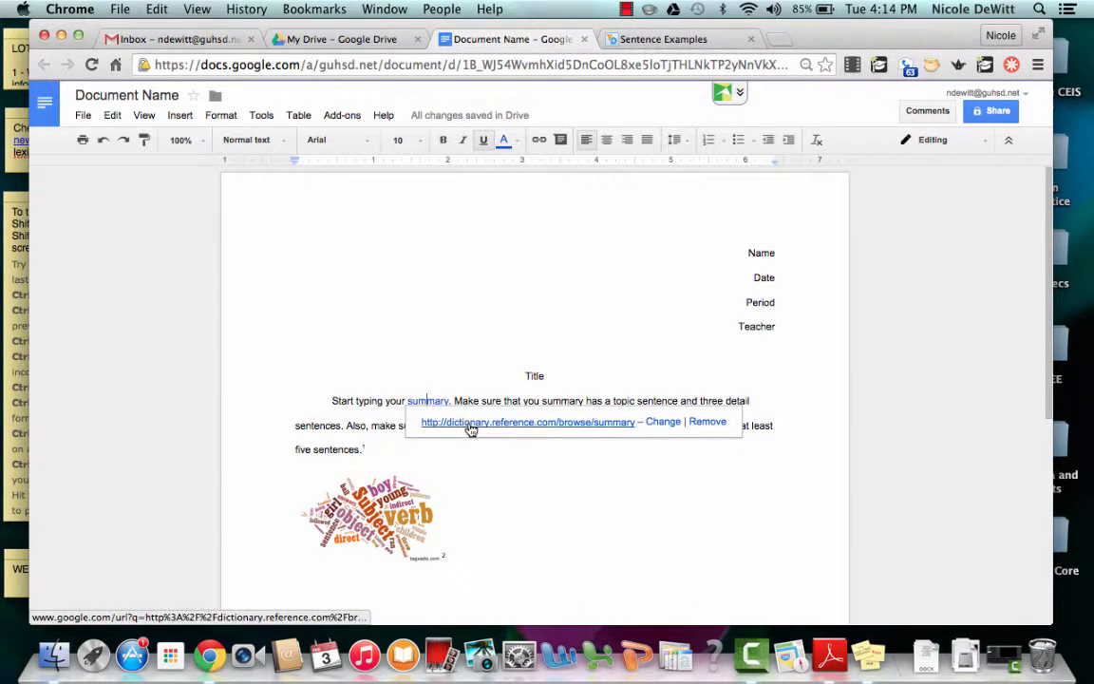
click(469, 431)
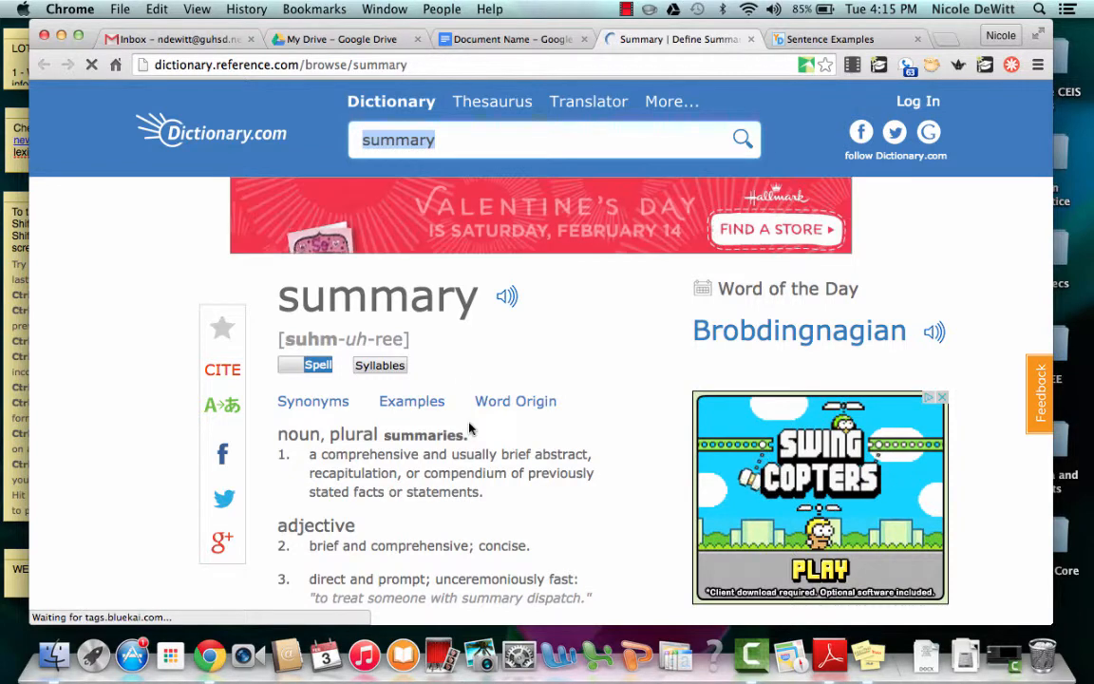
click(510, 43)
click(491, 474)
scroll(491, 474, down, 2)
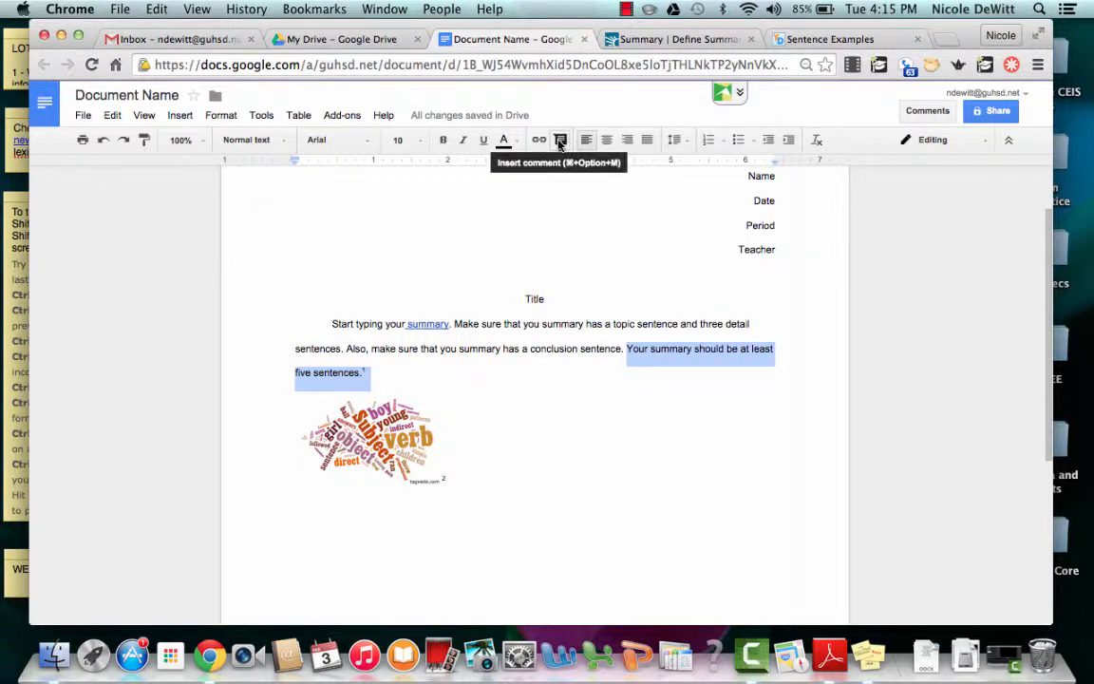
click(179, 115)
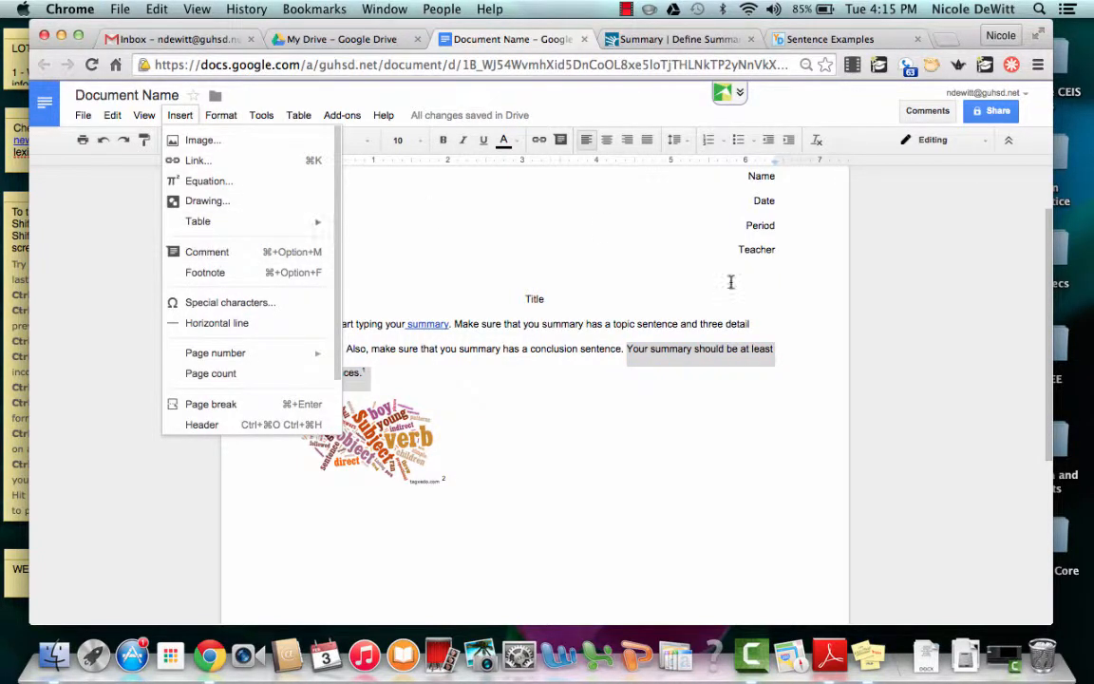
click(905, 244)
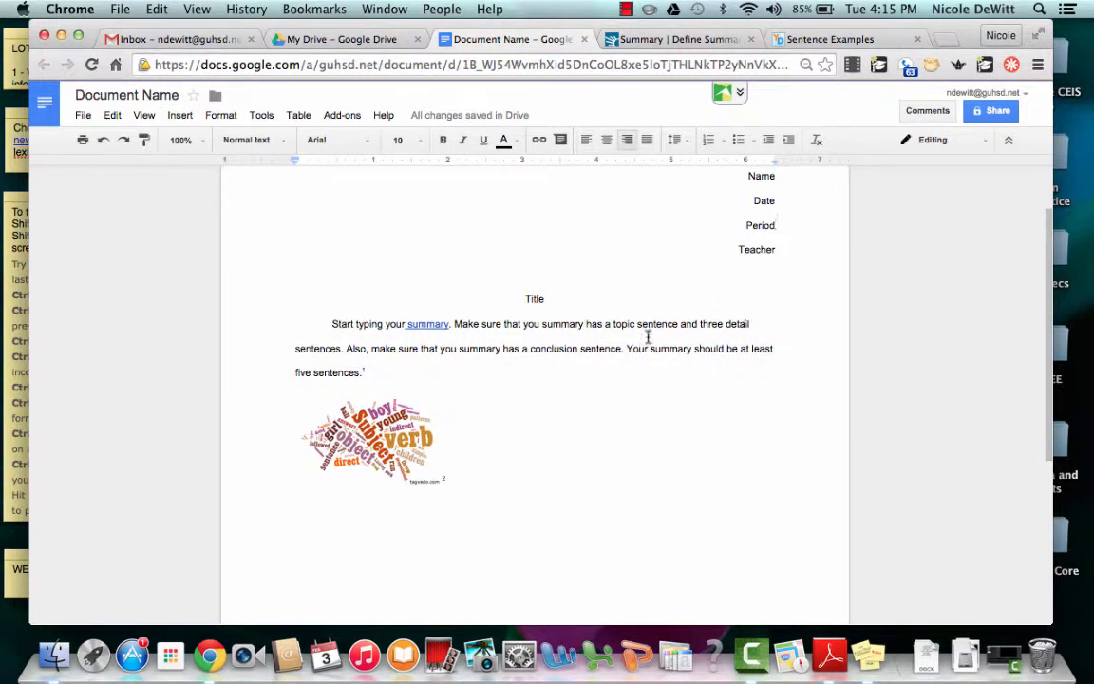
Add the comment "Great citation!" to the paragraph's last sentence, "Your summary should be at least five sentences.", and reopen the comment thread
drag(626, 350, 644, 371)
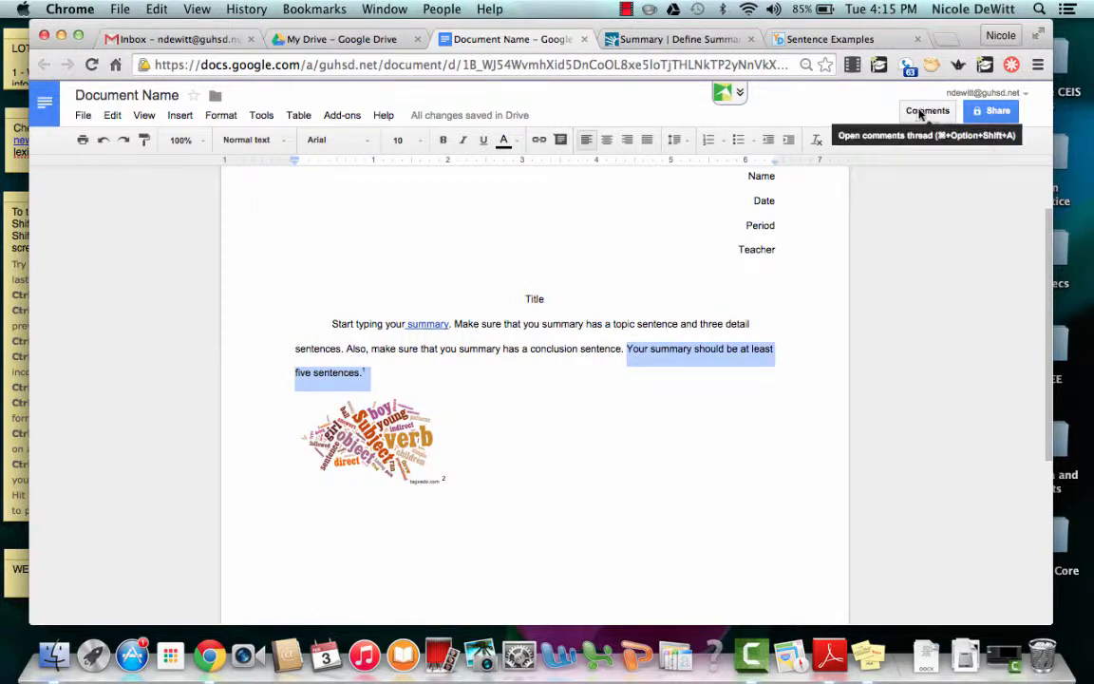
click(559, 142)
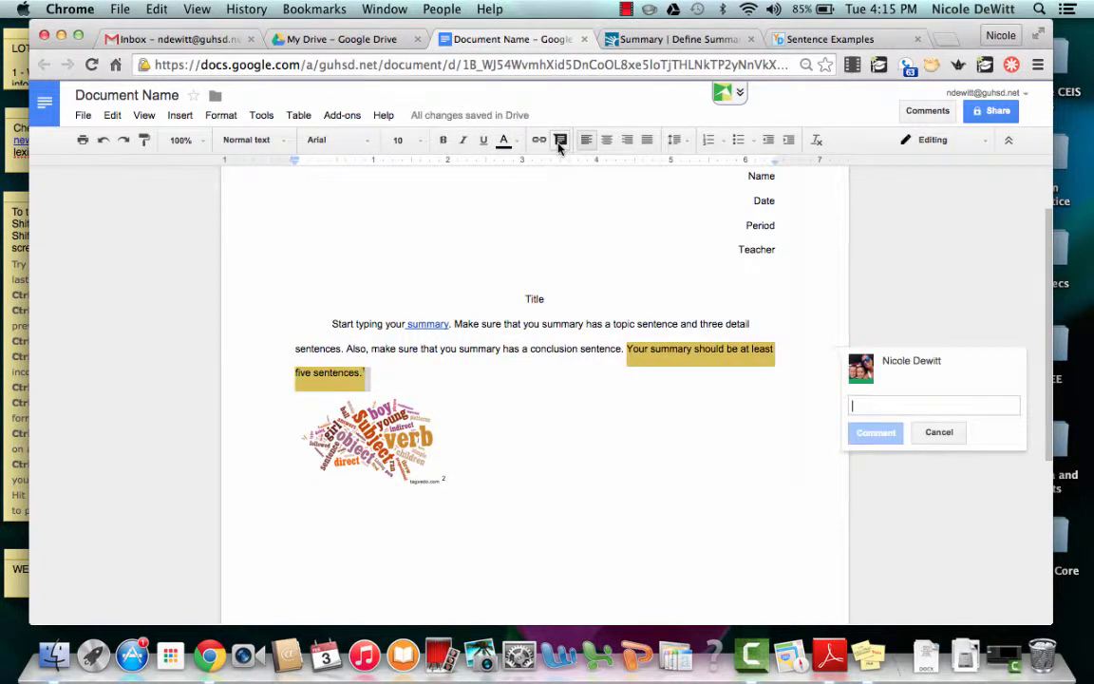
text(G)
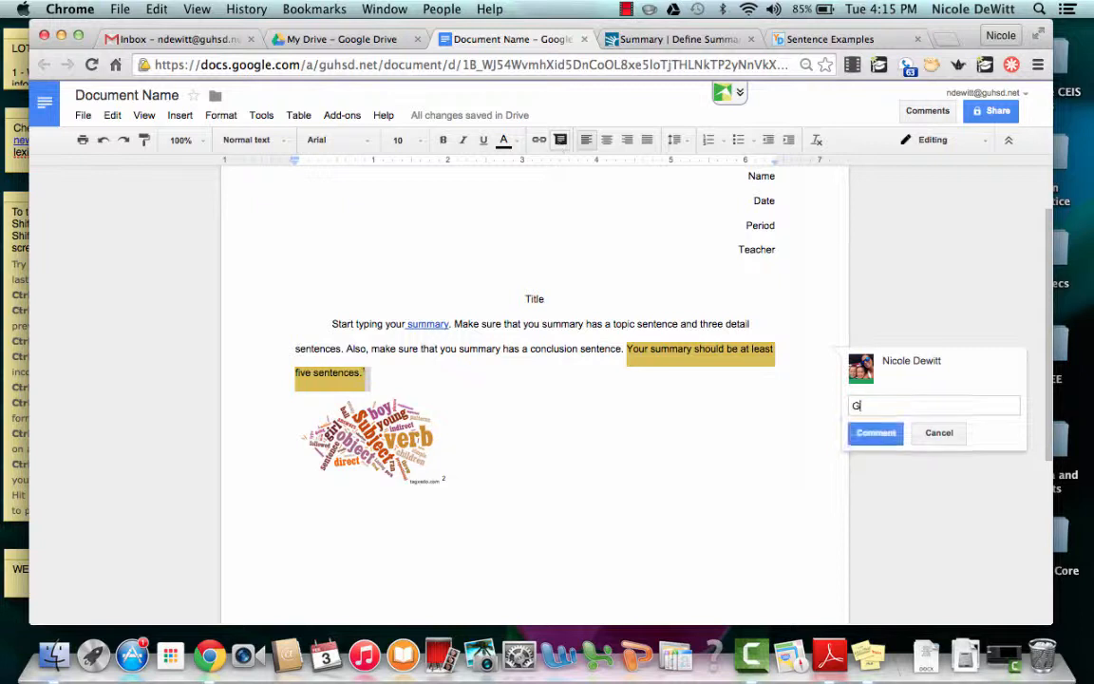
text(reat citation!)
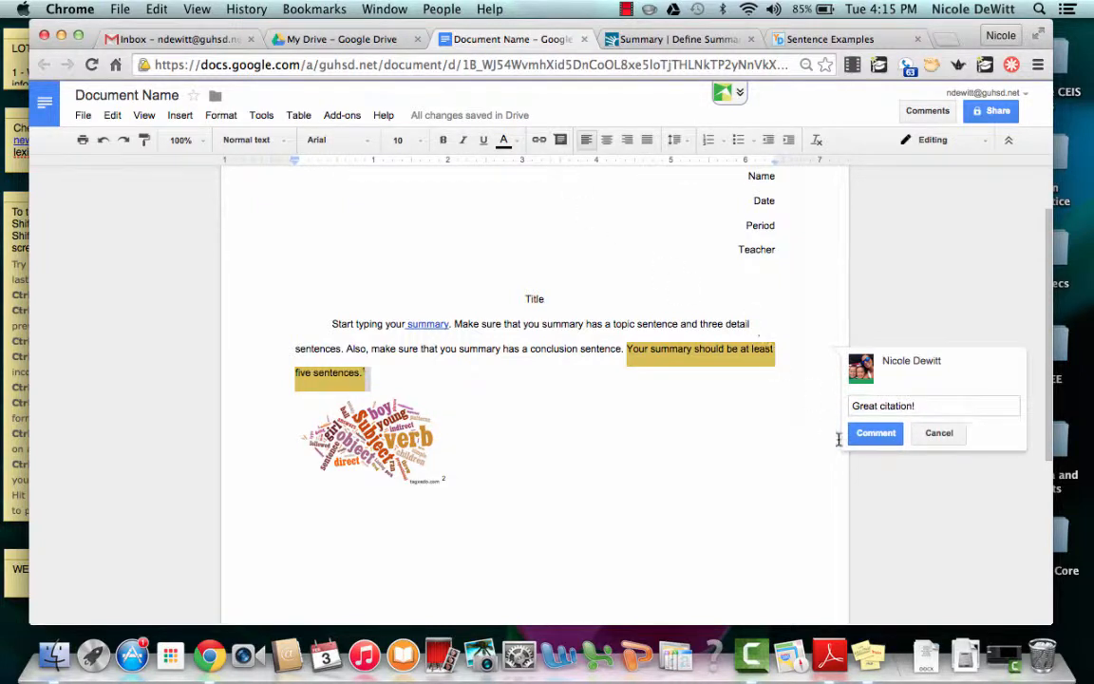
click(875, 435)
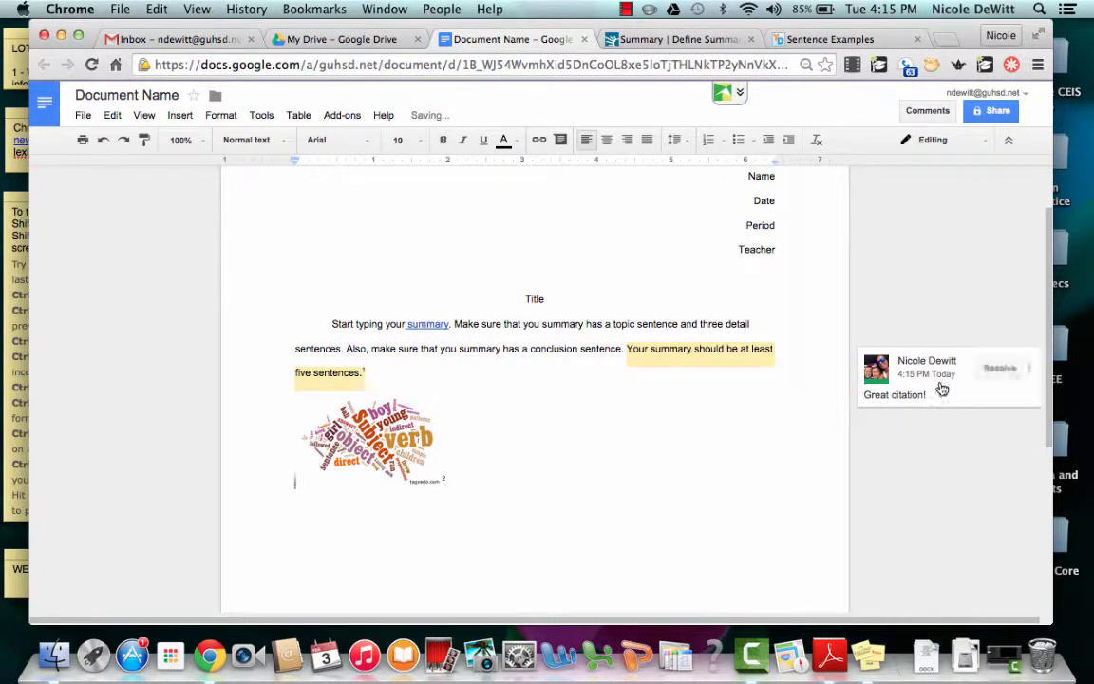
click(720, 349)
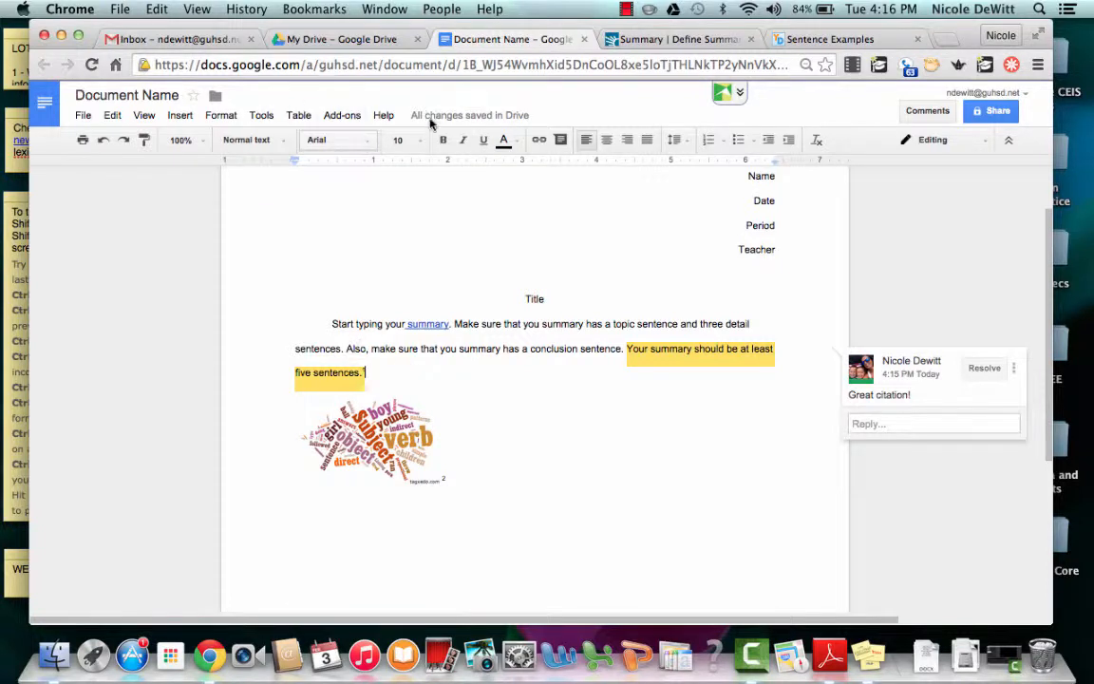
In Suggesting mode, propose the text "Add in a sentence." after the paragraph's first sentence, and reject that suggestion
click(951, 143)
click(949, 213)
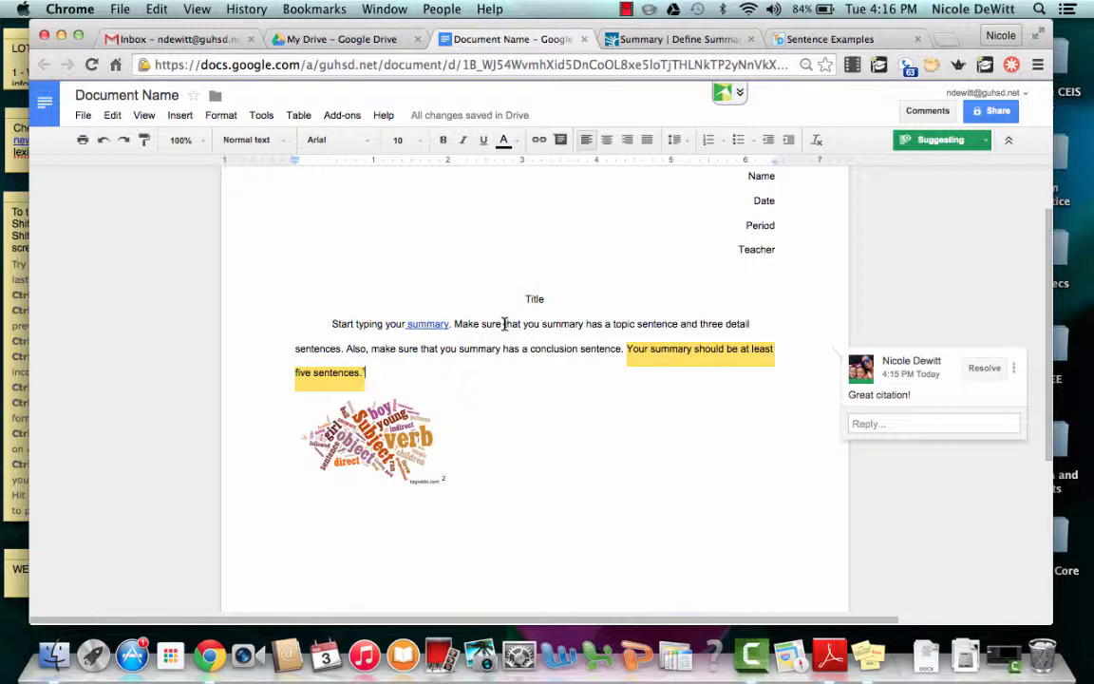
click(457, 325)
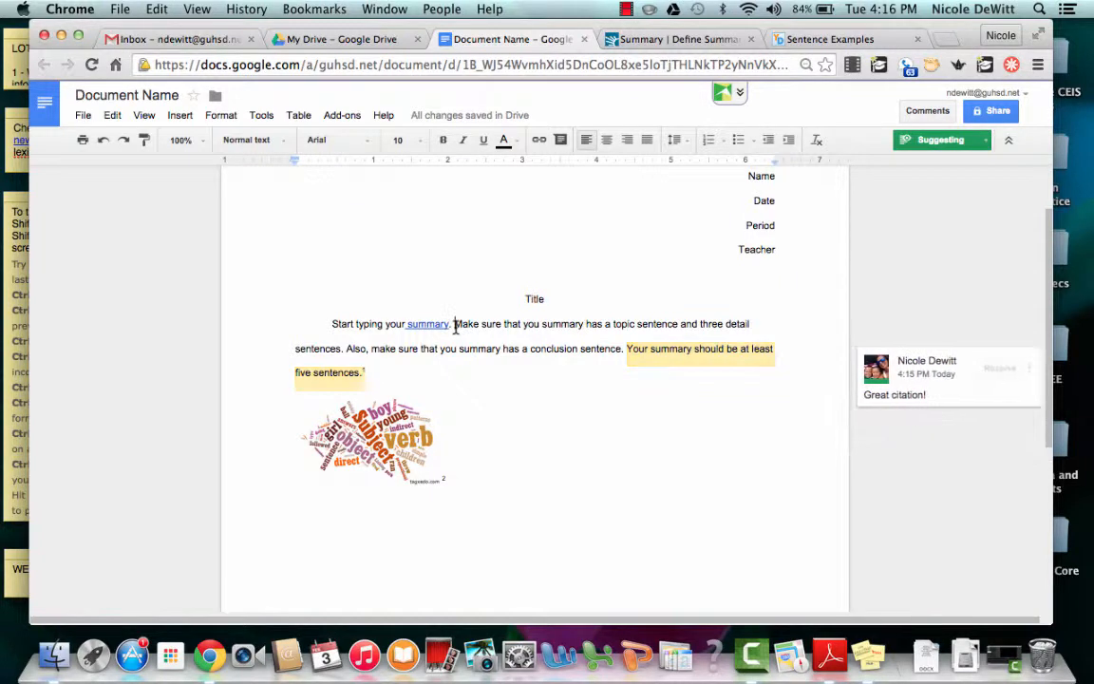
text(Add in a sentenc)
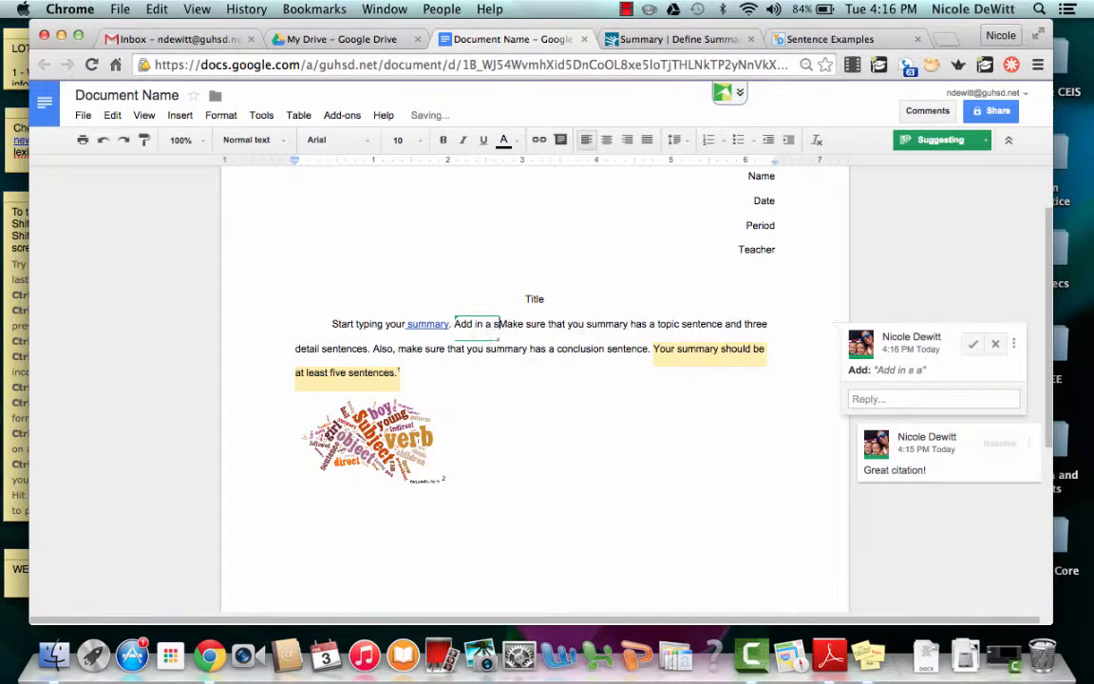
text(e.)
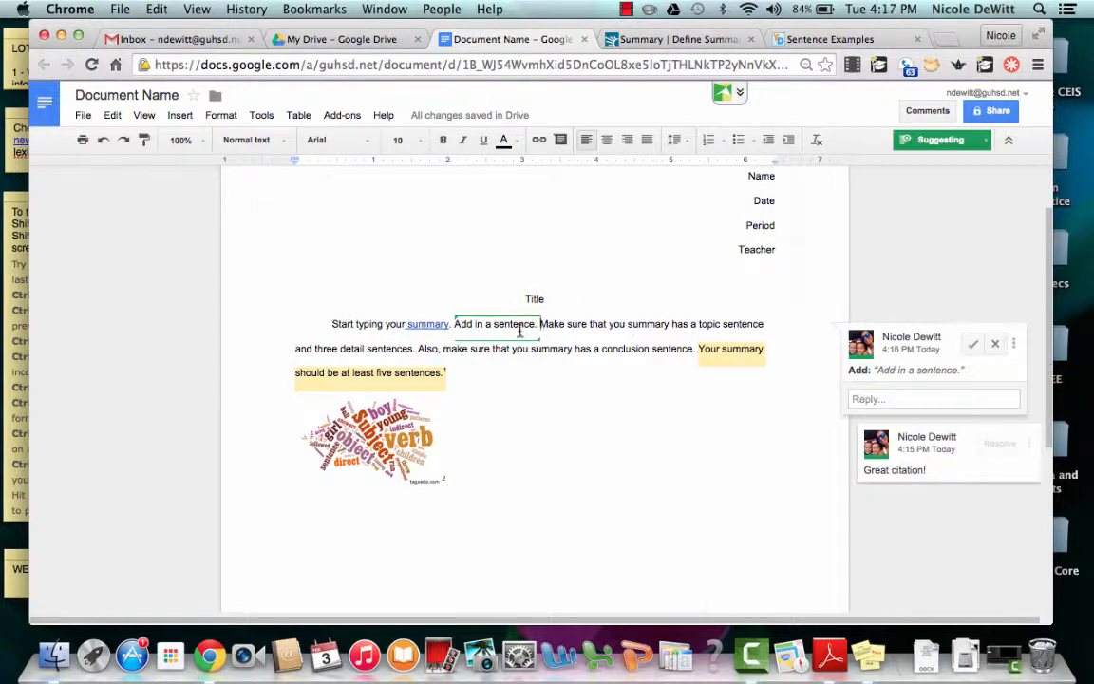
click(999, 348)
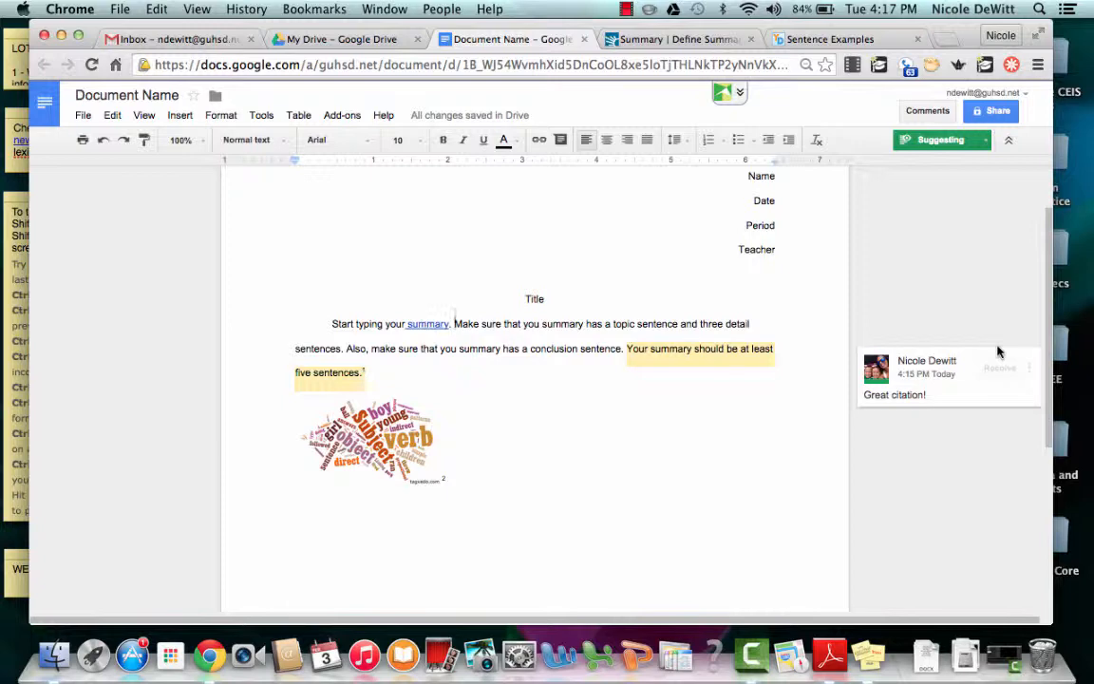
click(626, 11)
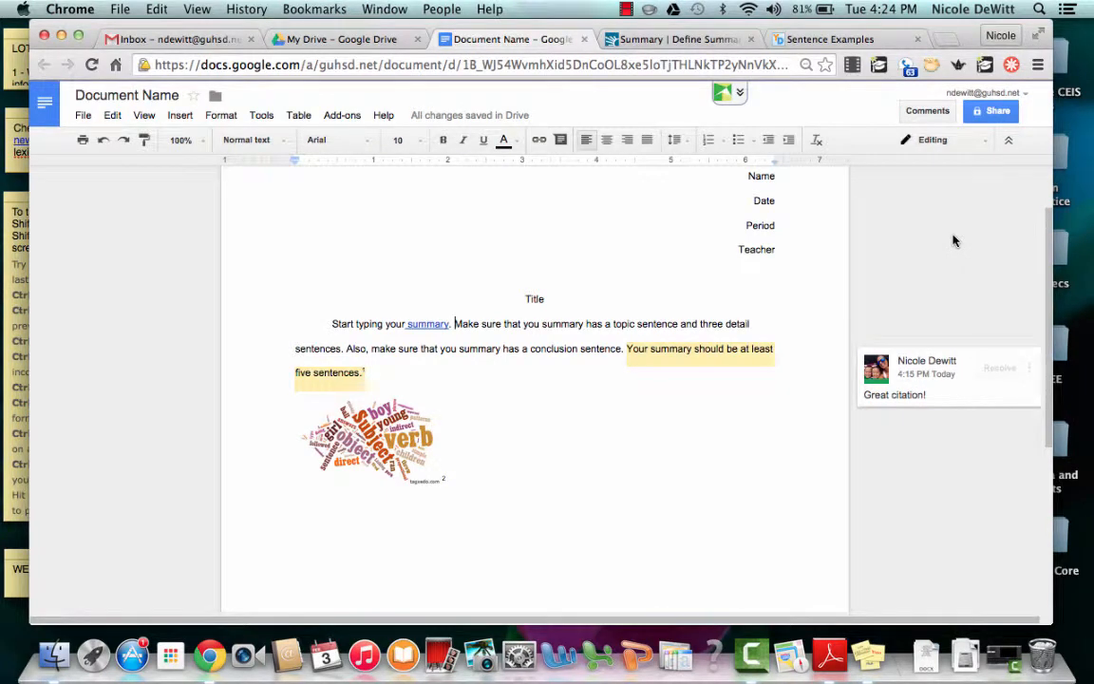
Turn on link sharing for the document and review the access levels and additional link sharing options without changing them
click(996, 114)
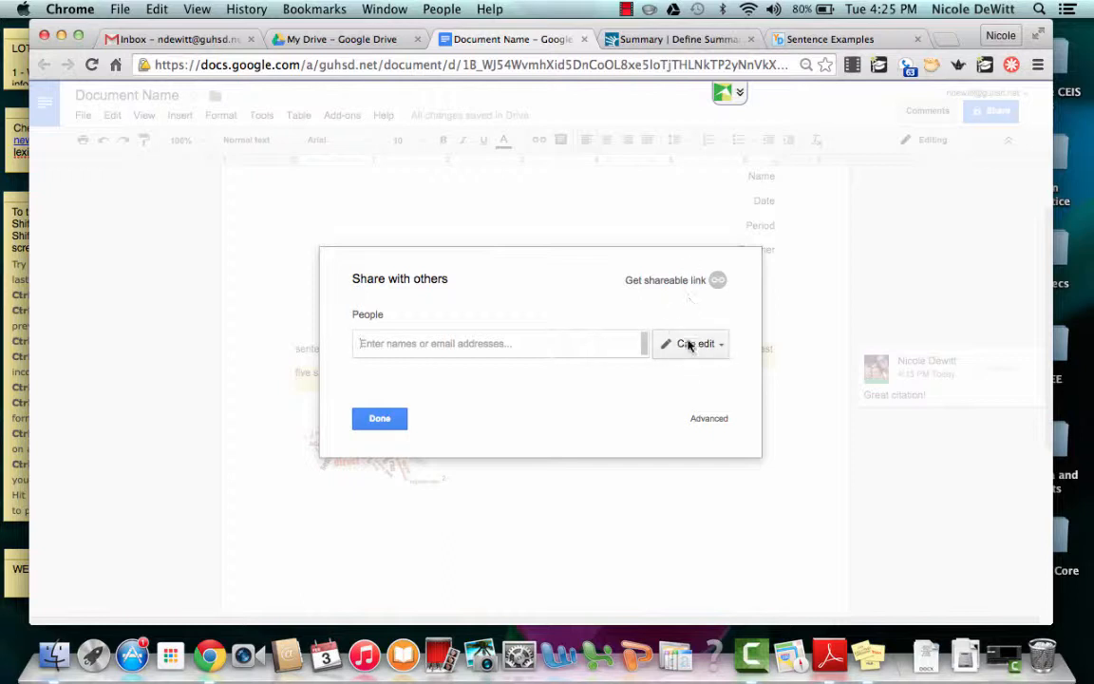
click(717, 283)
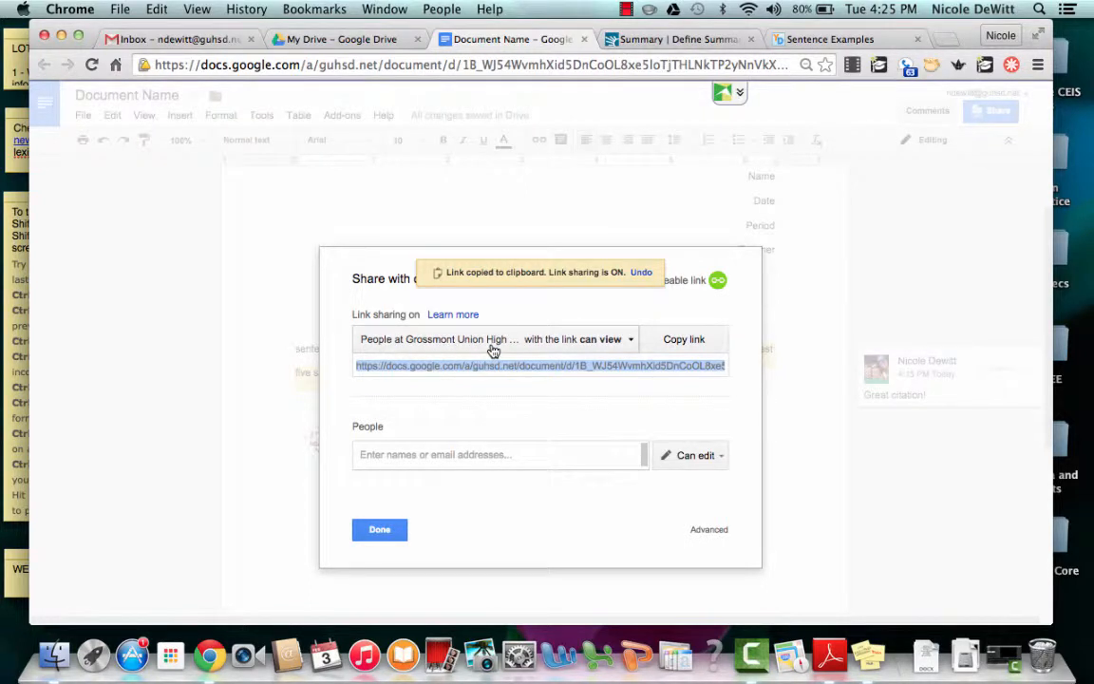
click(632, 341)
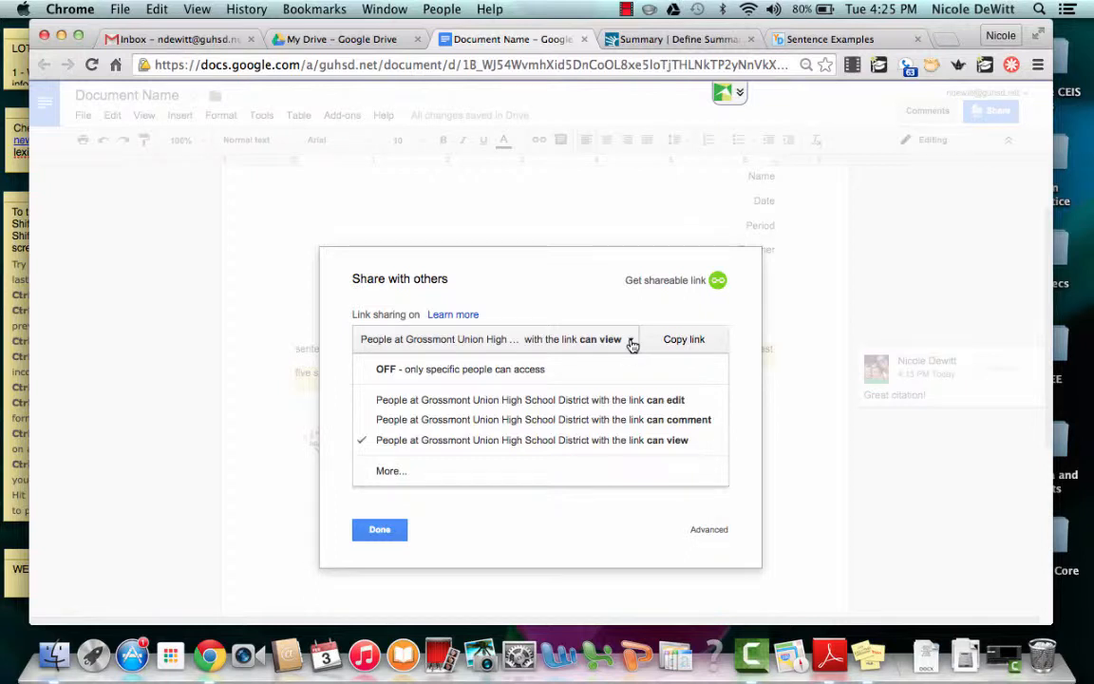
click(562, 477)
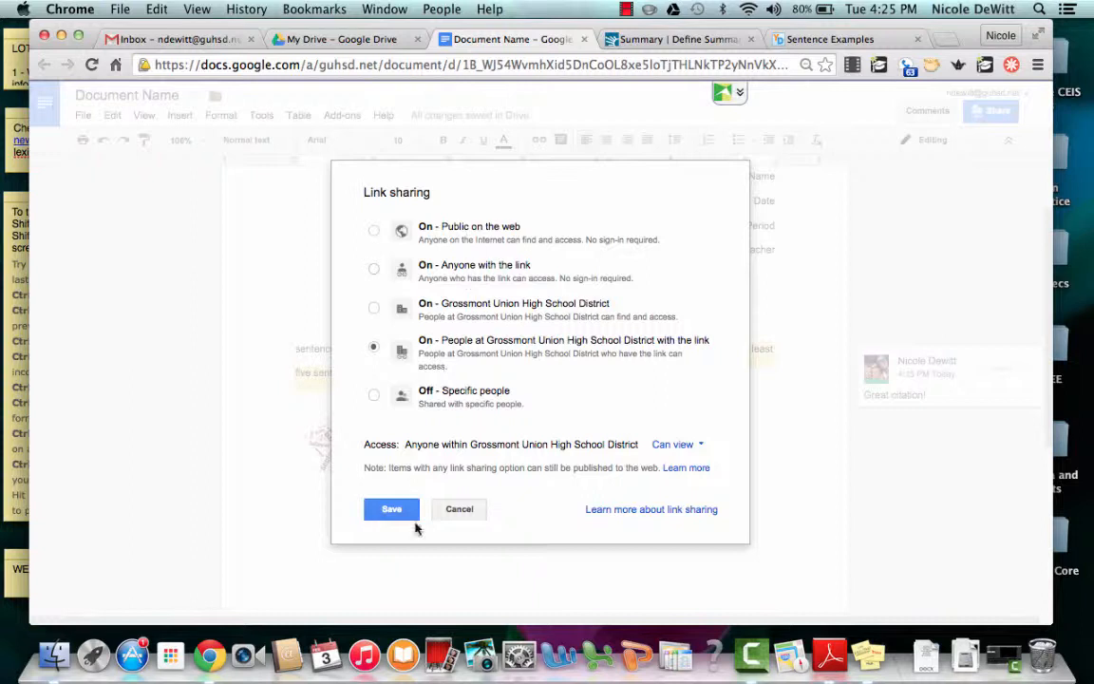
click(455, 510)
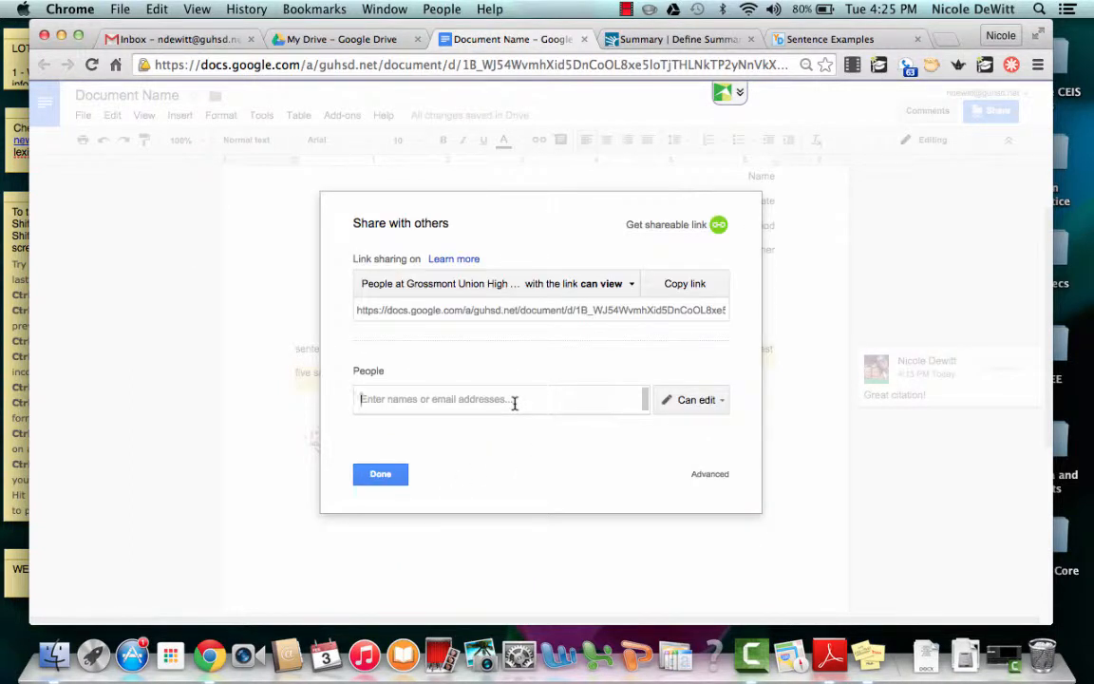
Add the first matching contact for the recipient's first name to the people list, and review the permission levels, keeping Can edit
text(Ra)
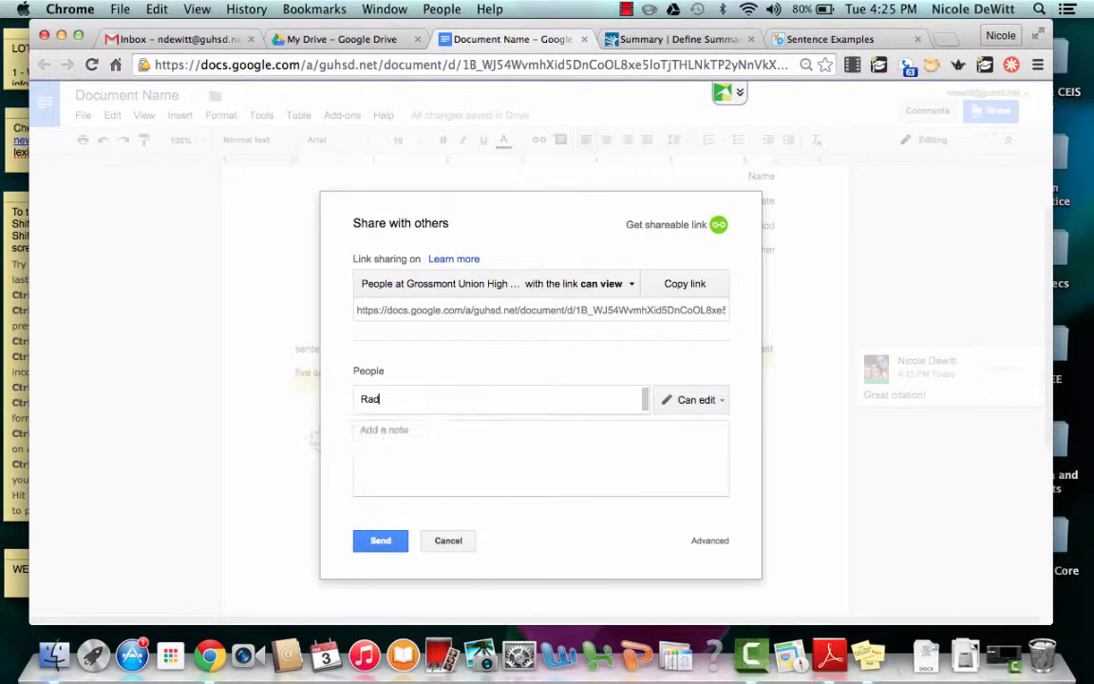
text(ndy)
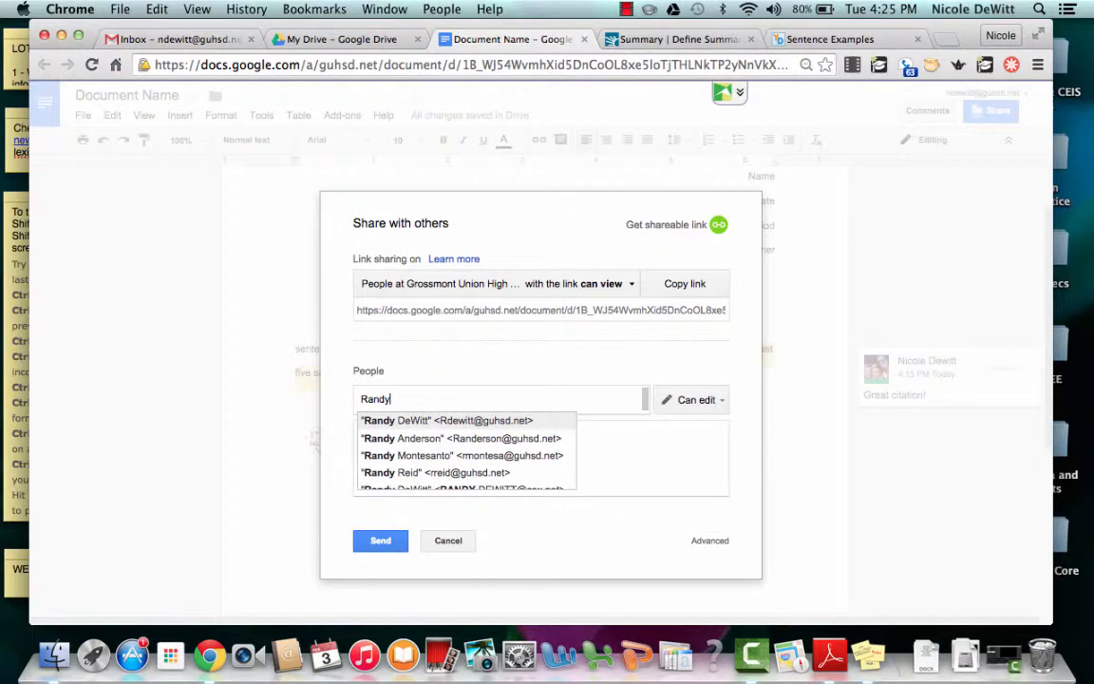
key(Return)
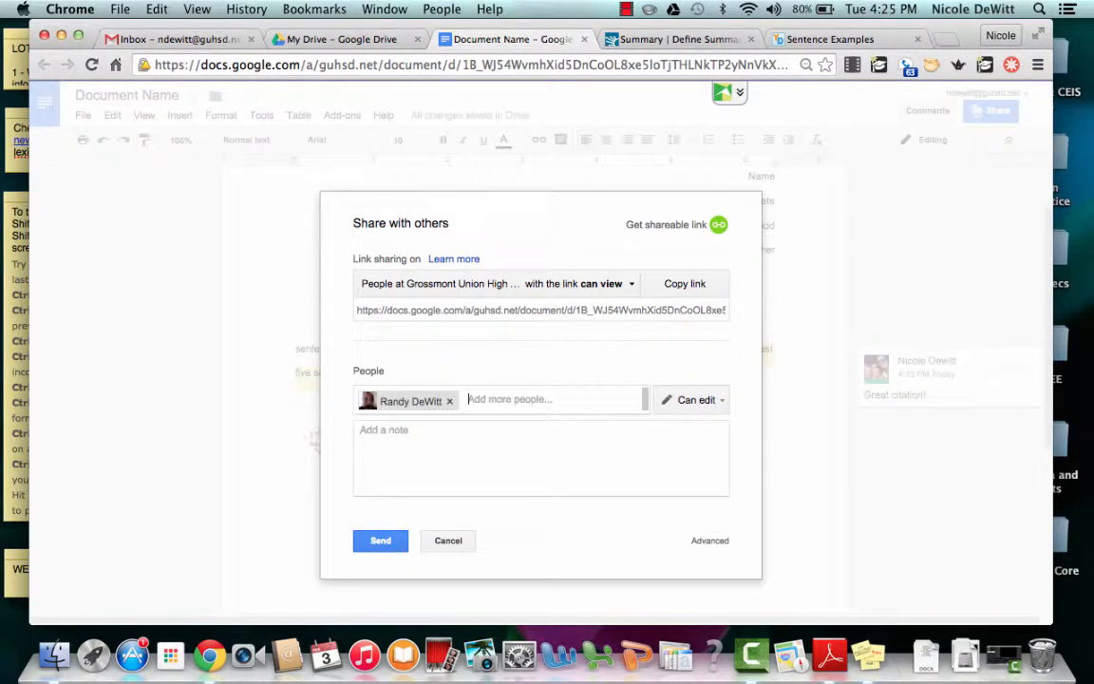
click(717, 407)
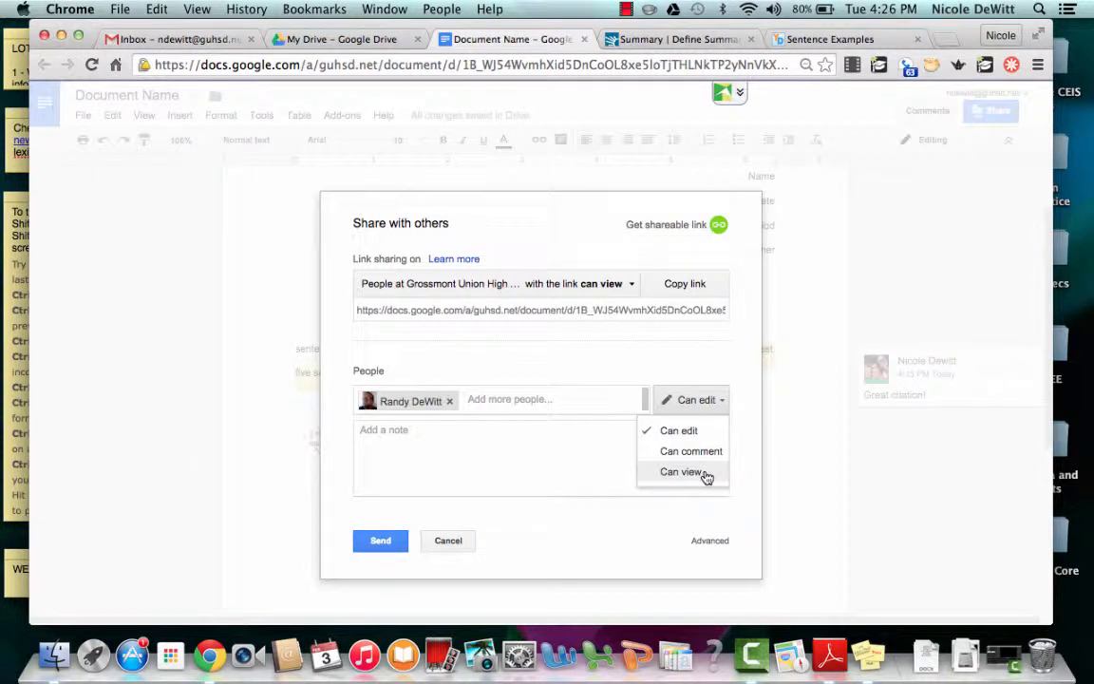
click(627, 524)
Write the two-line note "Hey, / Check this out!" for the added person and send the sharing invitation
click(432, 435)
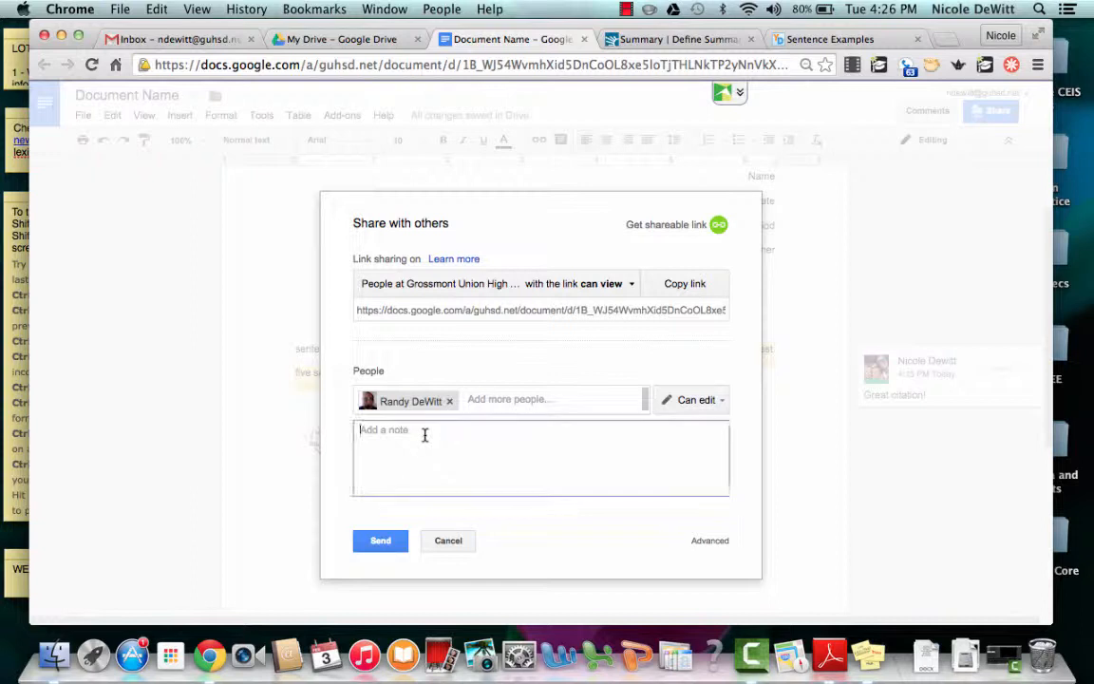
text(Hey,)
key(Return)
text(Check this out!)
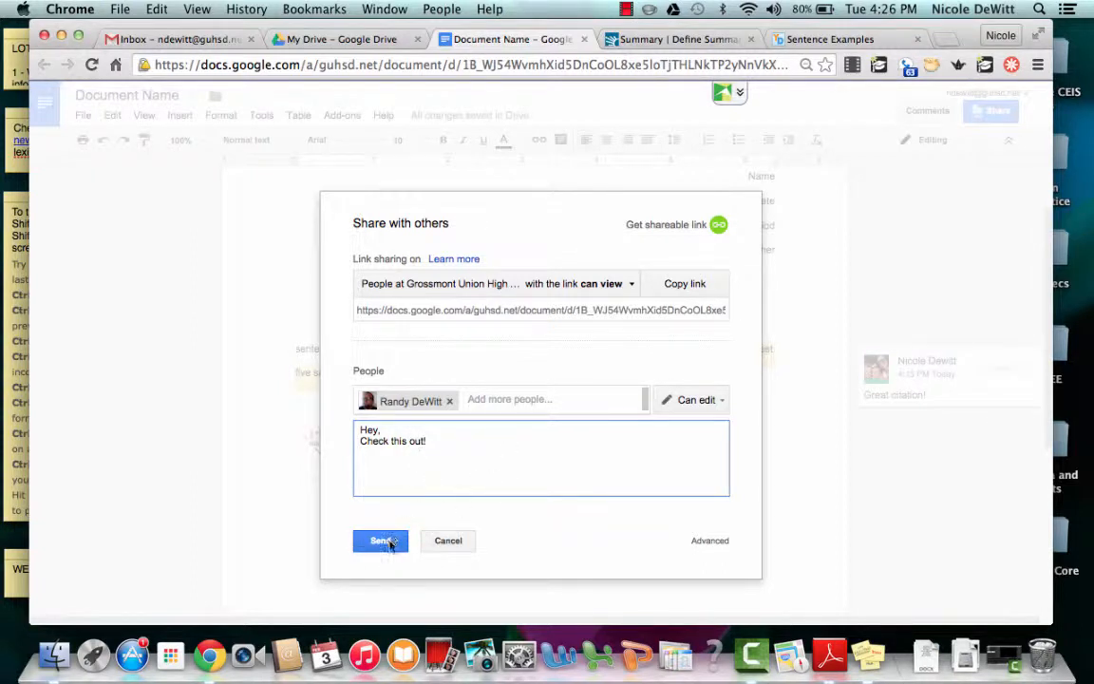
click(385, 541)
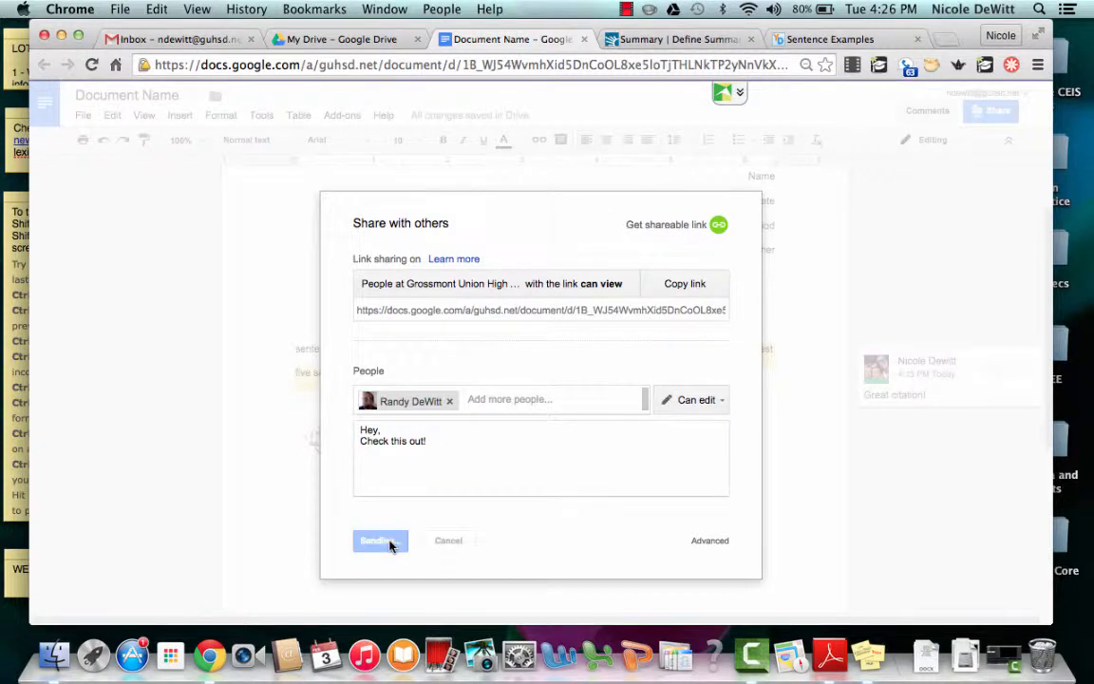